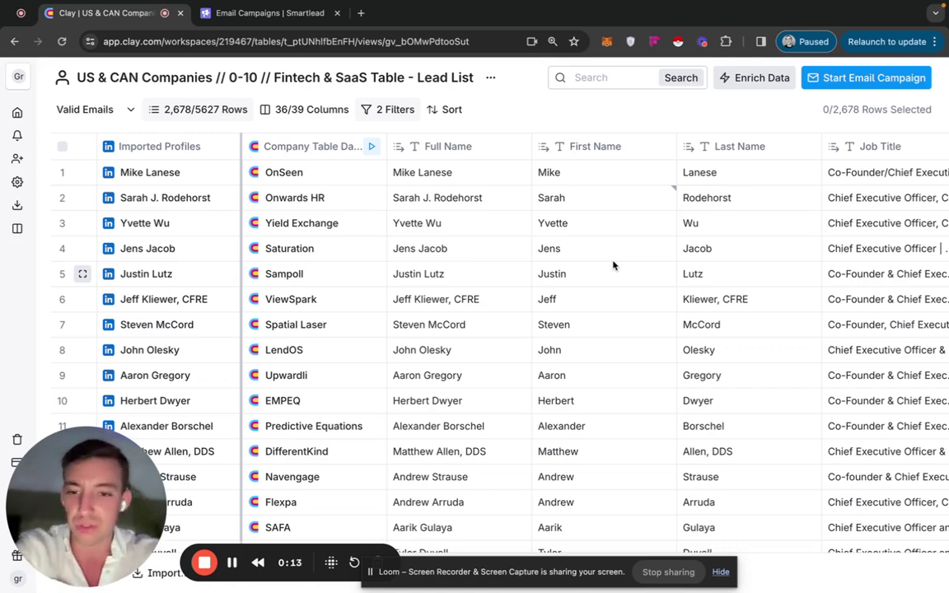
- Show Smartlead's campaign list with the 'Fintech & SaaS - US - 0-10' results: 402 sent, 258 opens, 19 replies
{"action": "left_click", "coordinate": [264, 12]}
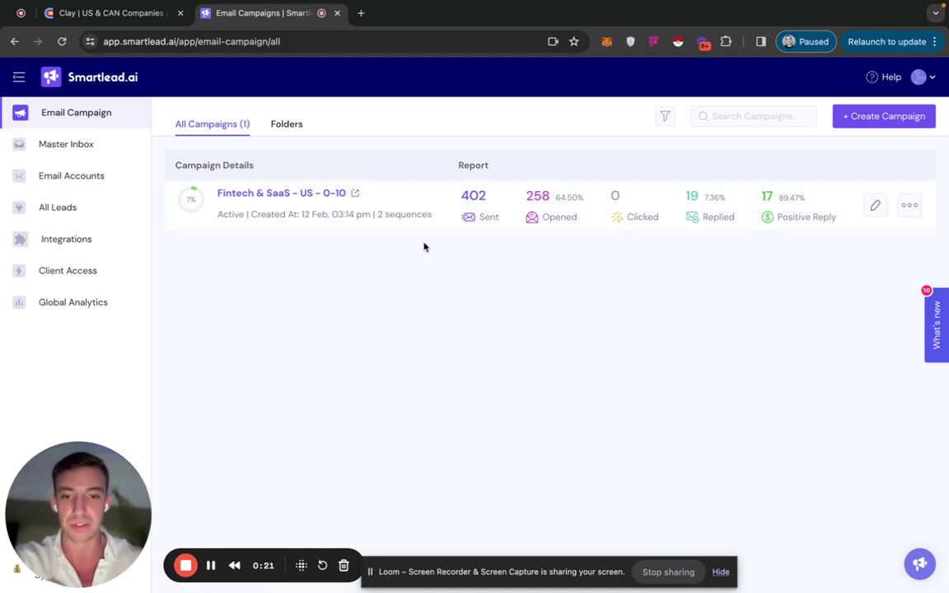
- Go back to Clay's Fintech & SaaS lead list, Valid Emails view with 2,678 of 5,627 rows
{"action": "left_click", "coordinate": [131, 15]}
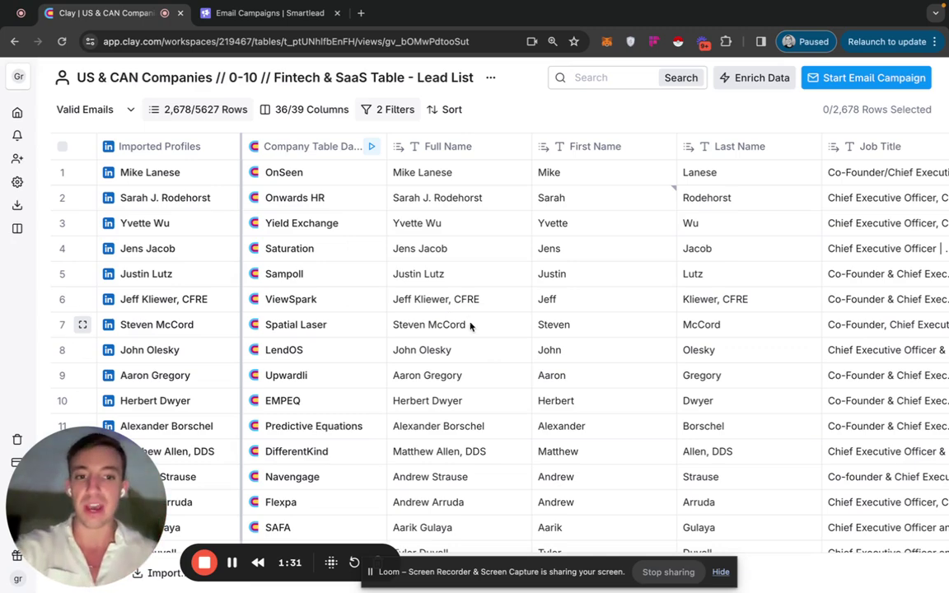
- Scroll past the name and company columns to review Validate Email and Find Latest Fundraising results
{"action": "scroll", "coordinate": [471, 322], "scroll_direction": "right", "scroll_amount": 10}
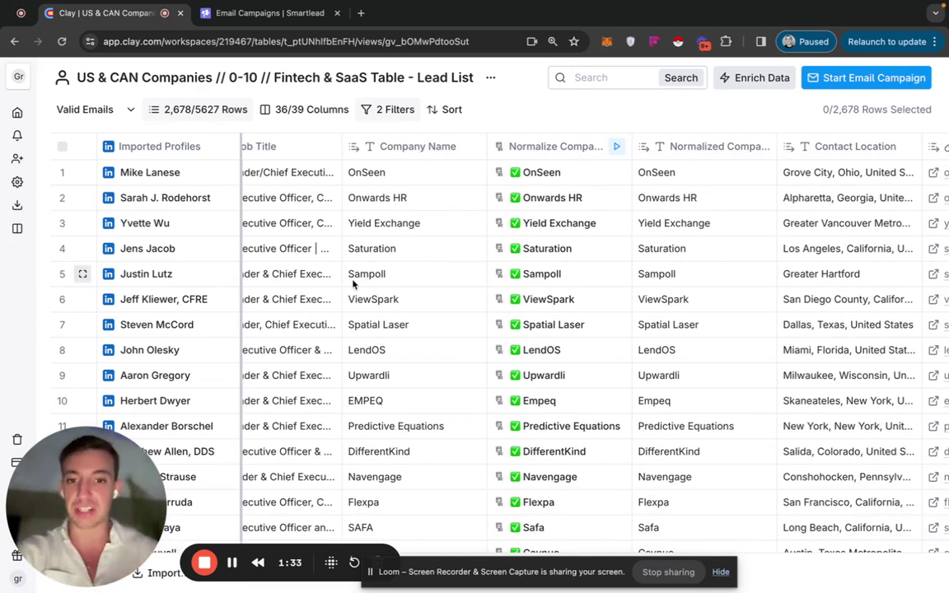
{"action": "scroll", "coordinate": [544, 247], "scroll_direction": "right", "scroll_amount": 2}
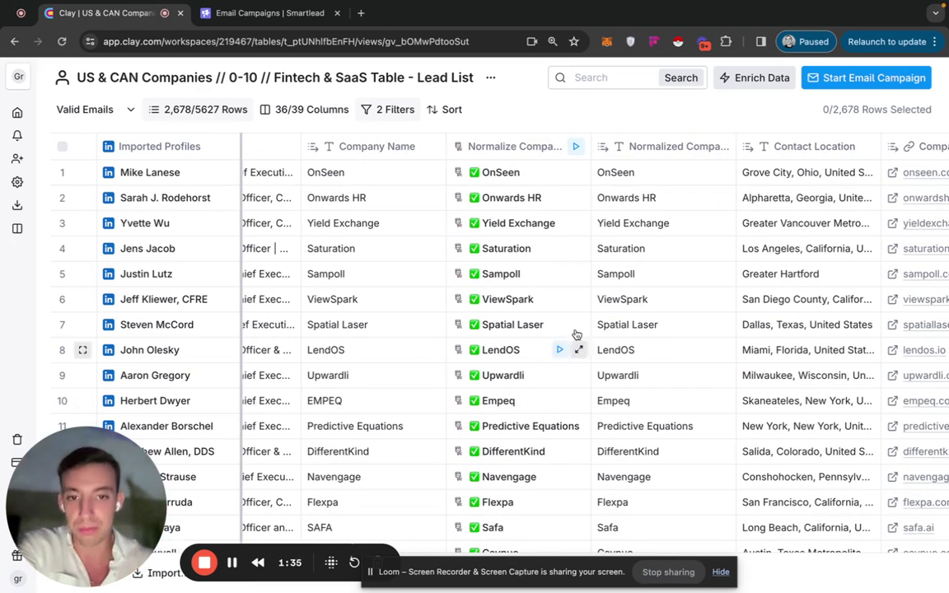
{"action": "scroll", "coordinate": [577, 335], "scroll_direction": "right", "scroll_amount": 10}
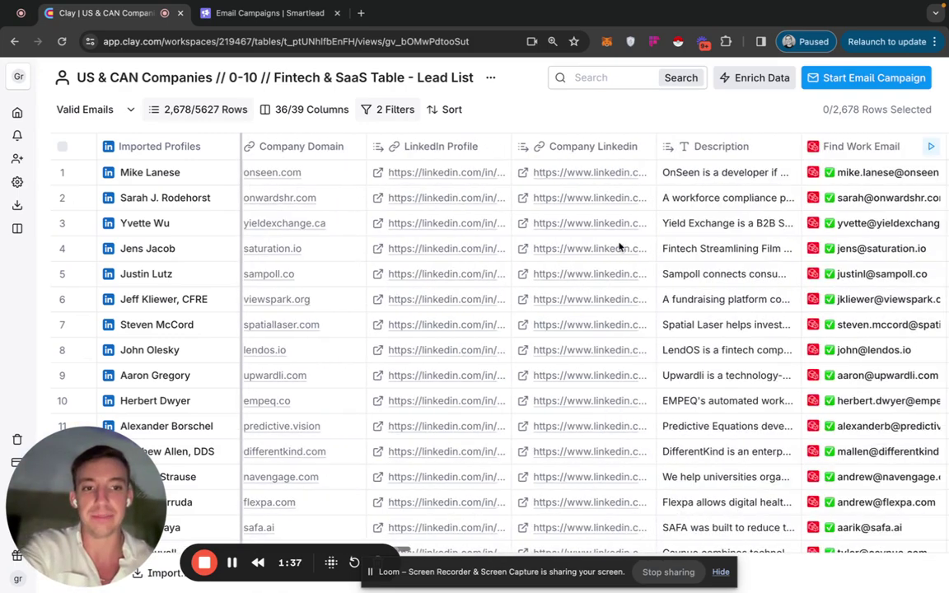
{"action": "scroll", "coordinate": [620, 246], "scroll_direction": "right", "scroll_amount": 5}
{"action": "scroll", "coordinate": [627, 193], "scroll_direction": "right", "scroll_amount": 4}
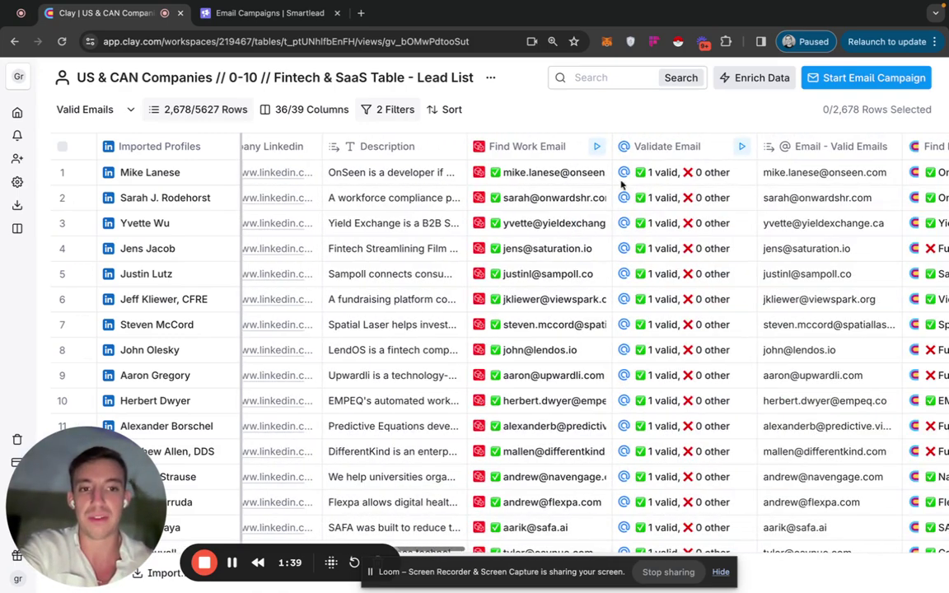
{"action": "scroll", "coordinate": [700, 216], "scroll_direction": "right", "scroll_amount": 7}
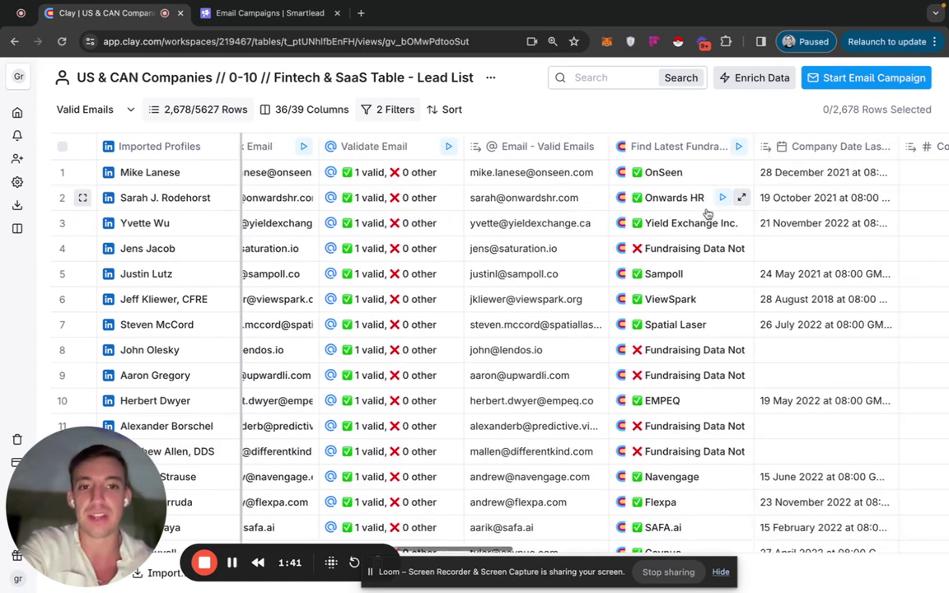
{"action": "scroll", "coordinate": [568, 298], "scroll_direction": "right", "scroll_amount": 4}
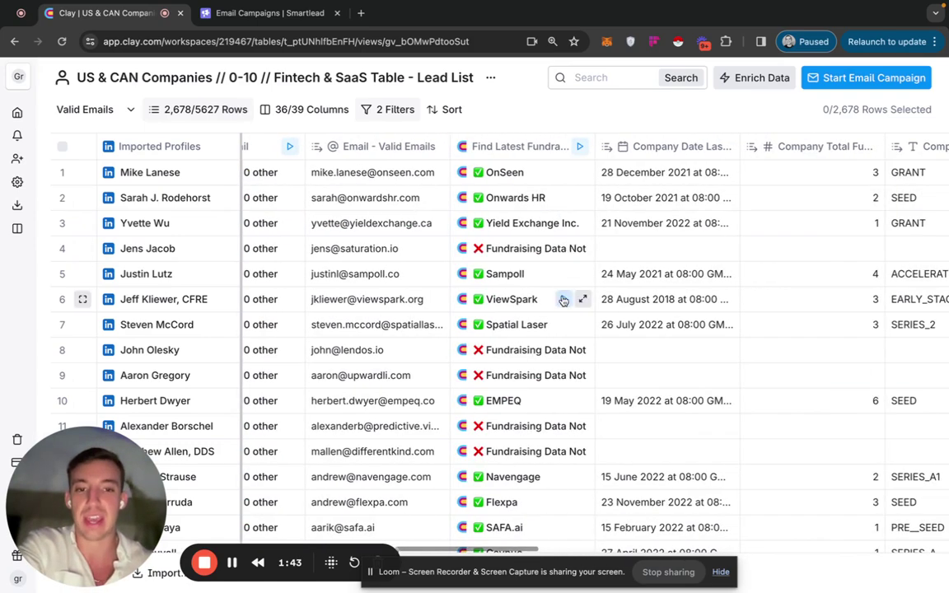
{"action": "scroll", "coordinate": [453, 252], "scroll_direction": "left", "scroll_amount": 7}
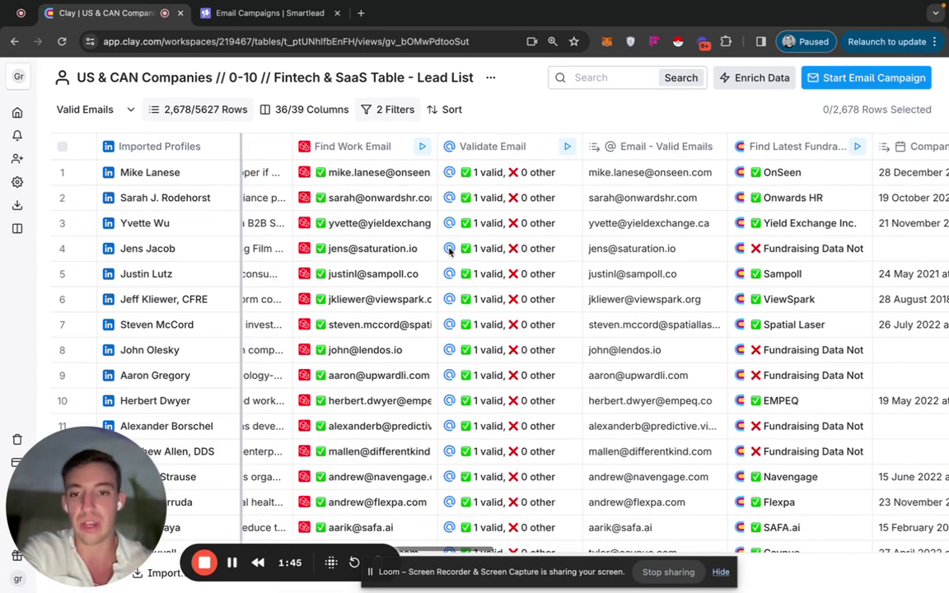
{"action": "scroll", "coordinate": [667, 310], "scroll_direction": "down", "scroll_amount": 1}
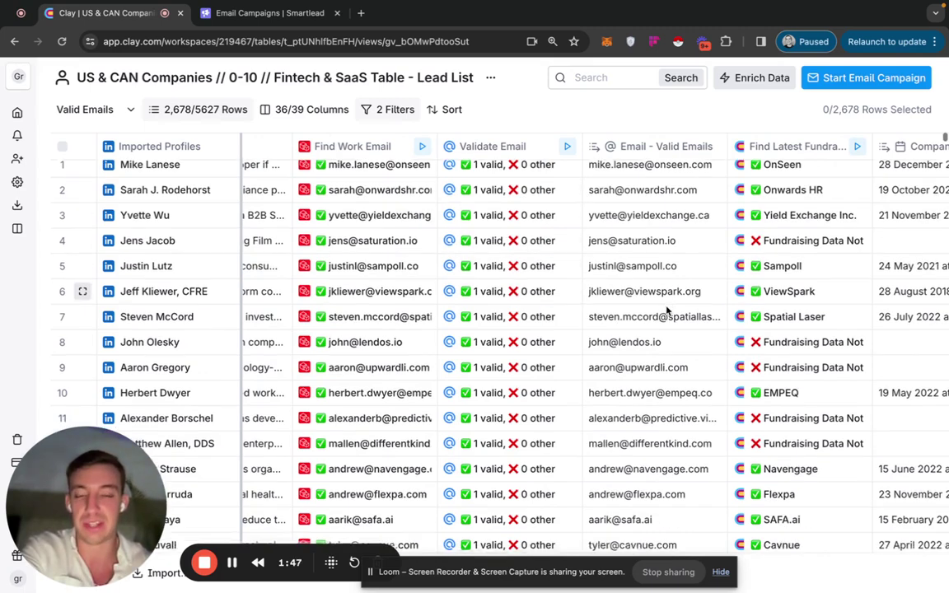
{"action": "scroll", "coordinate": [667, 310], "scroll_direction": "down", "scroll_amount": 1}
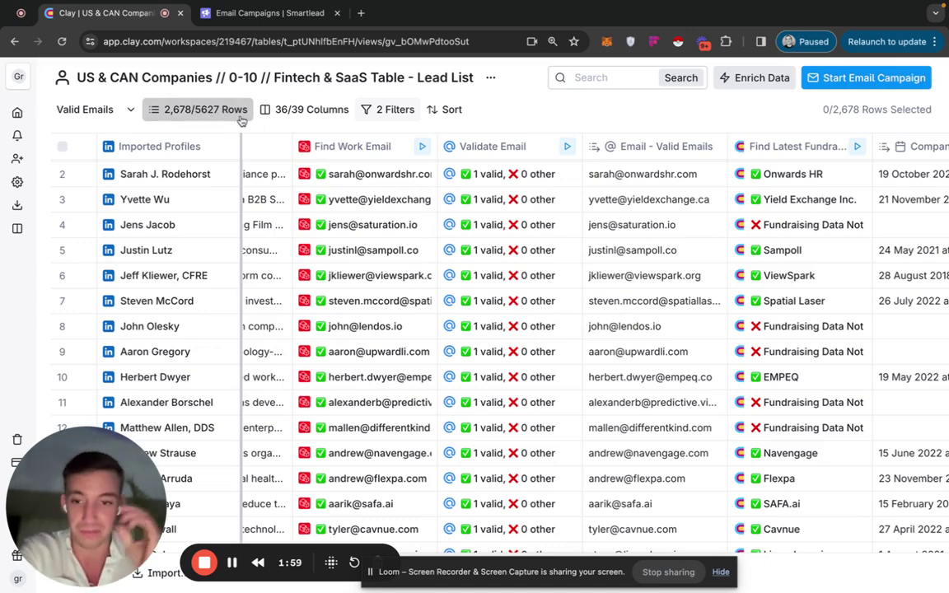
{"action": "scroll", "coordinate": [782, 371], "scroll_direction": "right", "scroll_amount": 5}
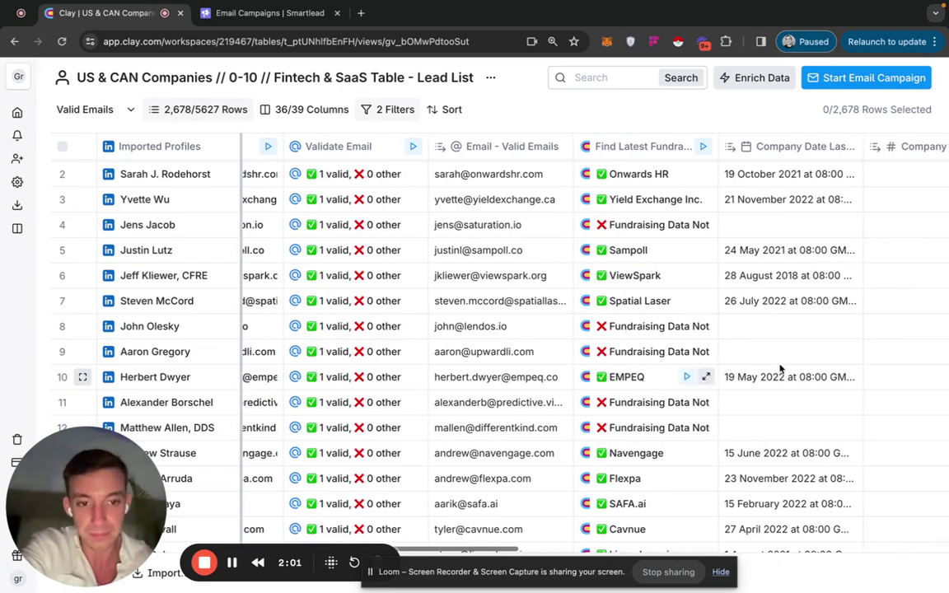
{"action": "scroll", "coordinate": [781, 368], "scroll_direction": "right", "scroll_amount": 2}
{"action": "scroll", "coordinate": [610, 272], "scroll_direction": "down", "scroll_amount": 1}
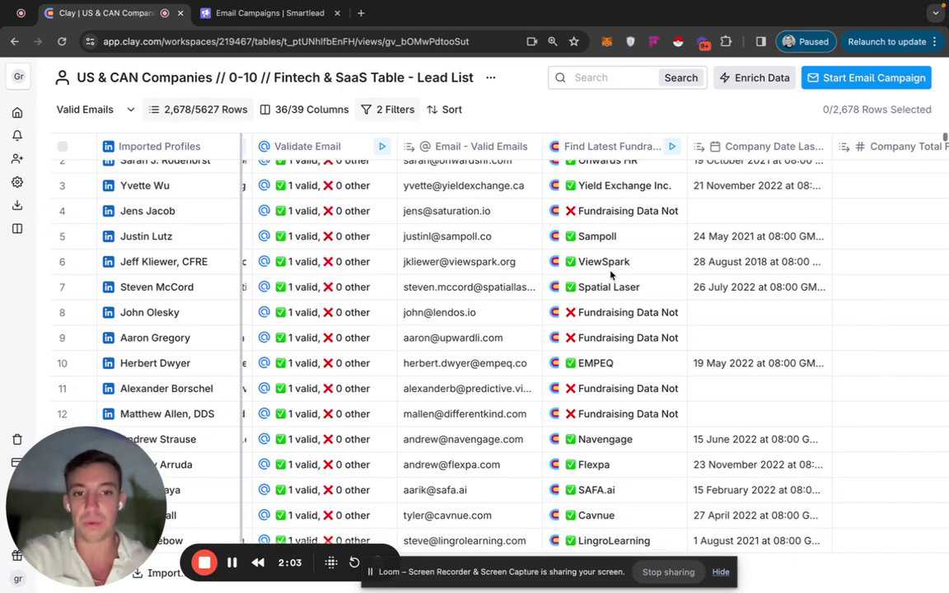
{"action": "scroll", "coordinate": [611, 274], "scroll_direction": "down", "scroll_amount": 1}
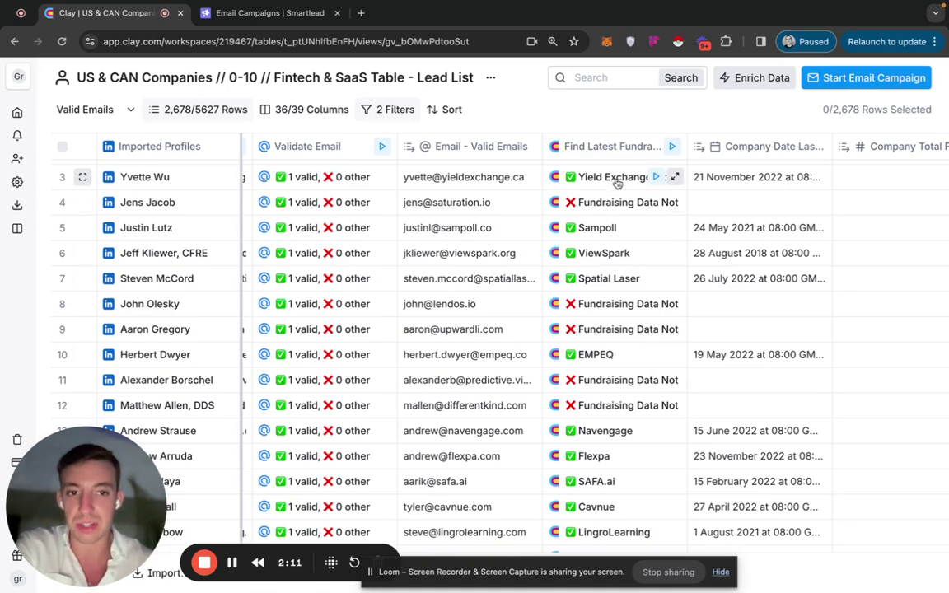
- Inspect the last funding dates: row 6's August 2018 and row 5's May 2021
{"action": "scroll", "coordinate": [628, 379], "scroll_direction": "right", "scroll_amount": 2}
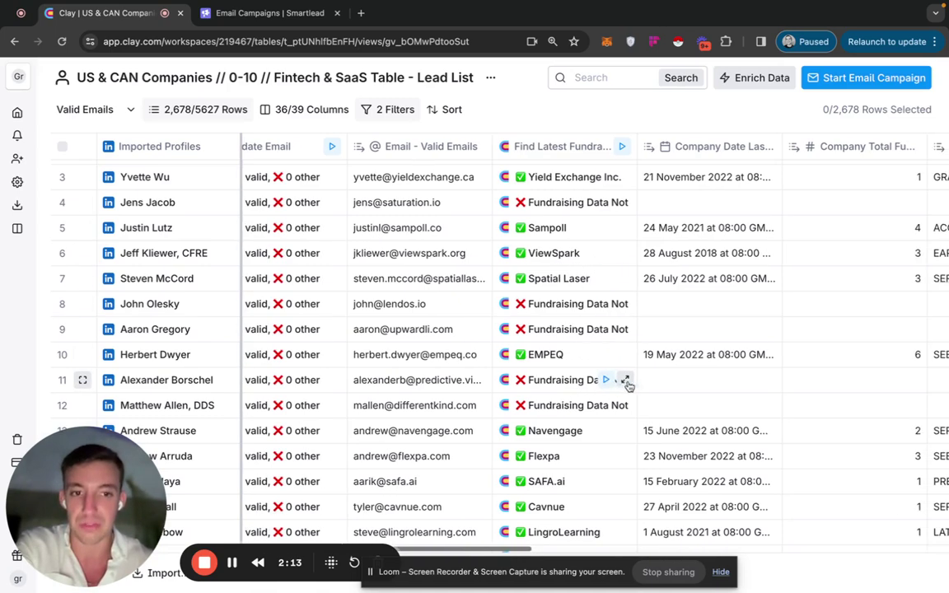
{"action": "scroll", "coordinate": [628, 384], "scroll_direction": "right", "scroll_amount": 8}
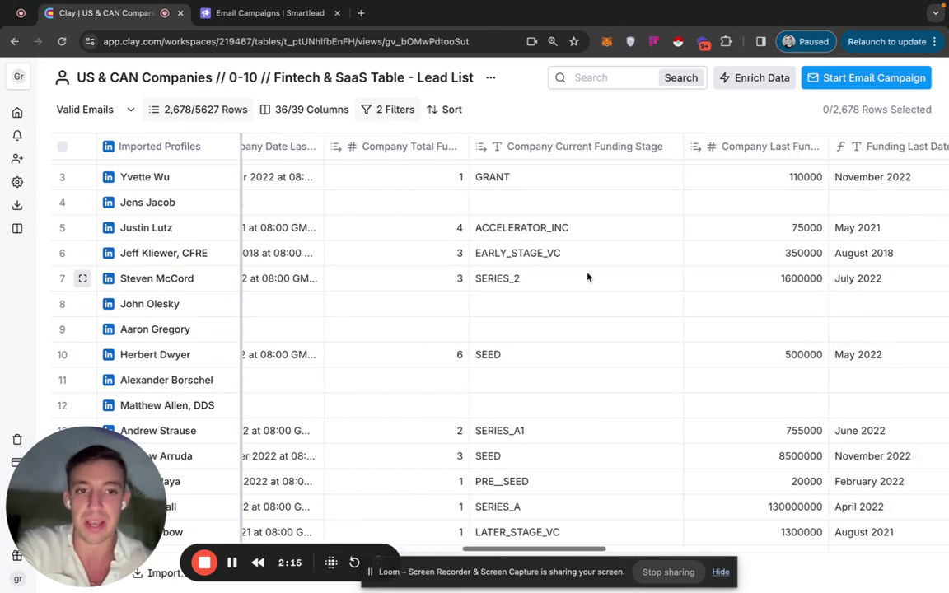
{"action": "scroll", "coordinate": [587, 277], "scroll_direction": "right", "scroll_amount": 6}
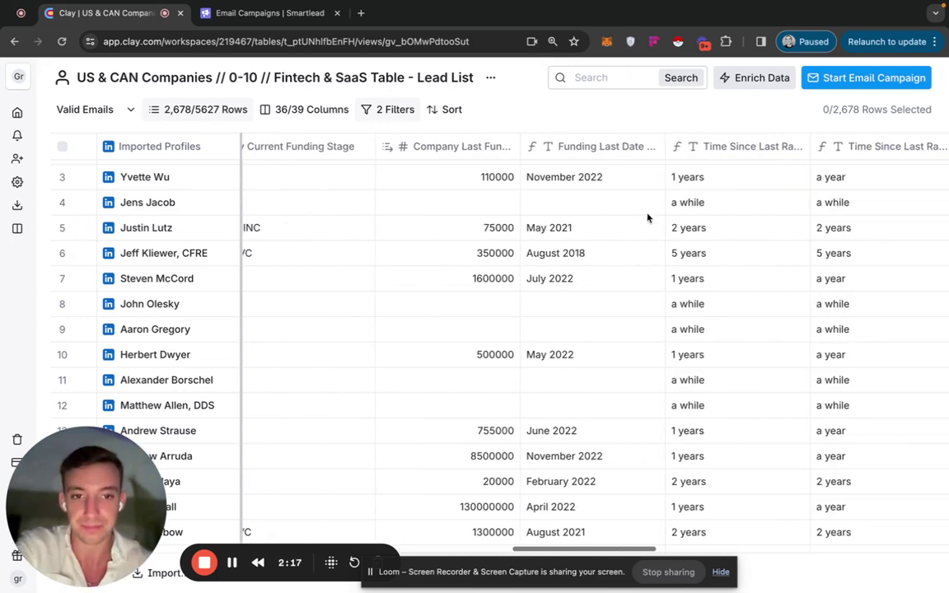
{"action": "left_click", "coordinate": [579, 250]}
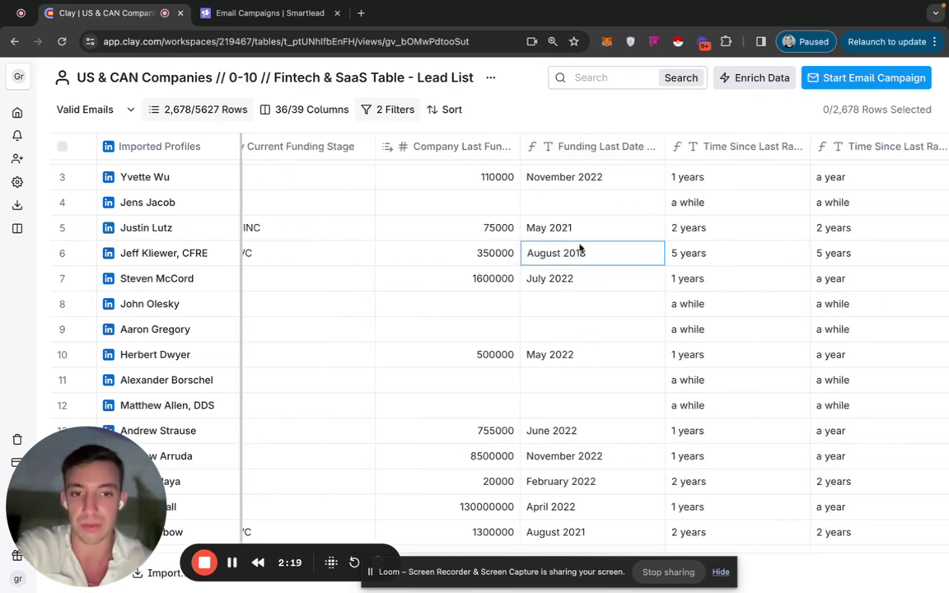
{"action": "double_click", "coordinate": [580, 251]}
{"action": "left_click", "coordinate": [591, 278]}
{"action": "left_click", "coordinate": [589, 257]}
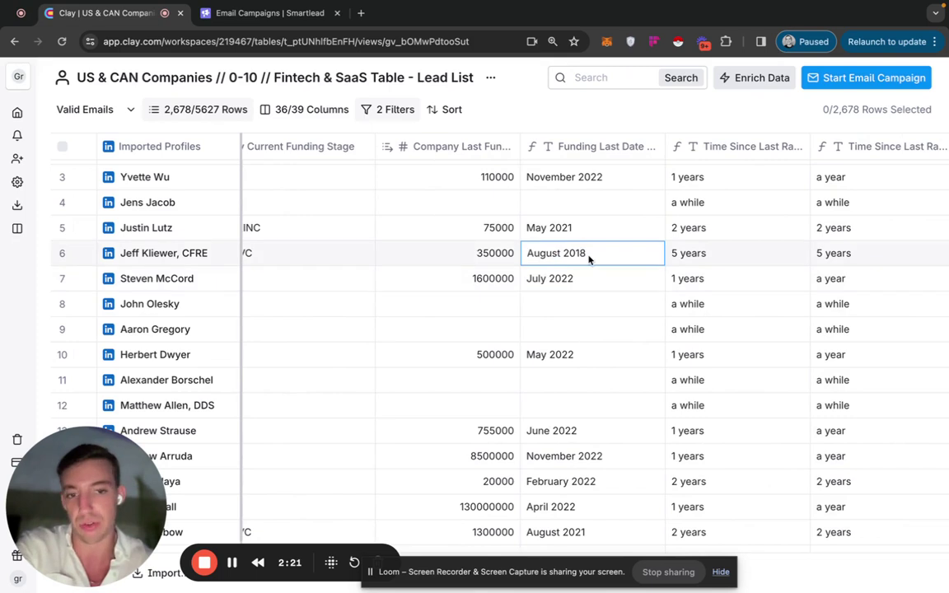
{"action": "double_click", "coordinate": [572, 229]}
- Check row 5's '2 years' since last raise, then review the remaining funding columns
{"action": "scroll", "coordinate": [620, 274], "scroll_direction": "right", "scroll_amount": 2}
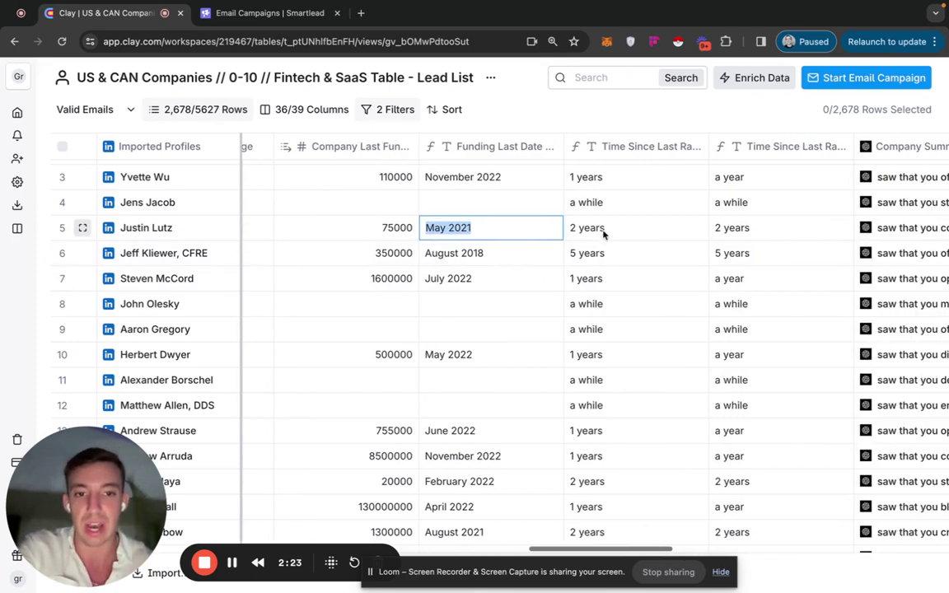
{"action": "left_click", "coordinate": [604, 233]}
{"action": "scroll", "coordinate": [619, 271], "scroll_direction": "right", "scroll_amount": 1}
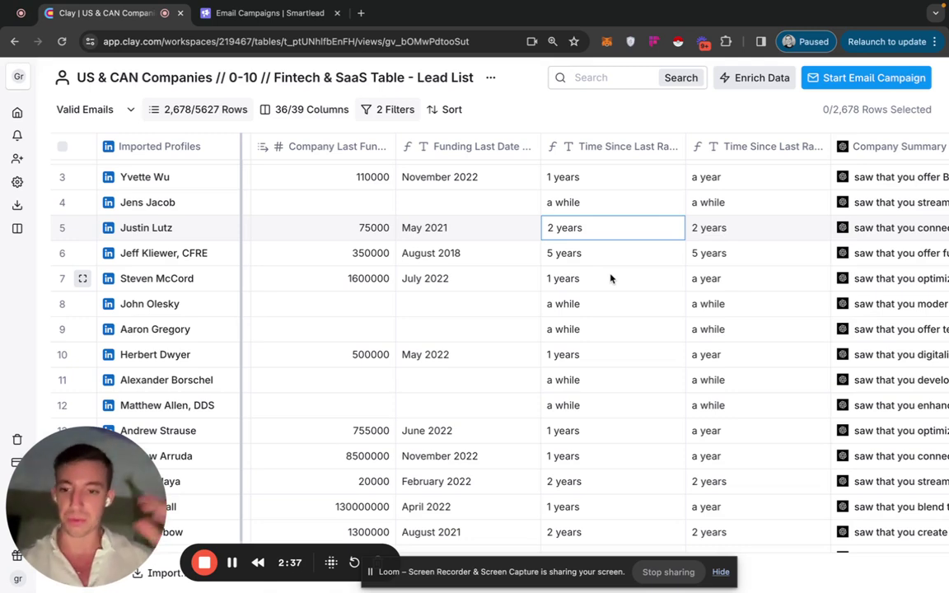
{"action": "scroll", "coordinate": [698, 274], "scroll_direction": "right", "scroll_amount": 2}
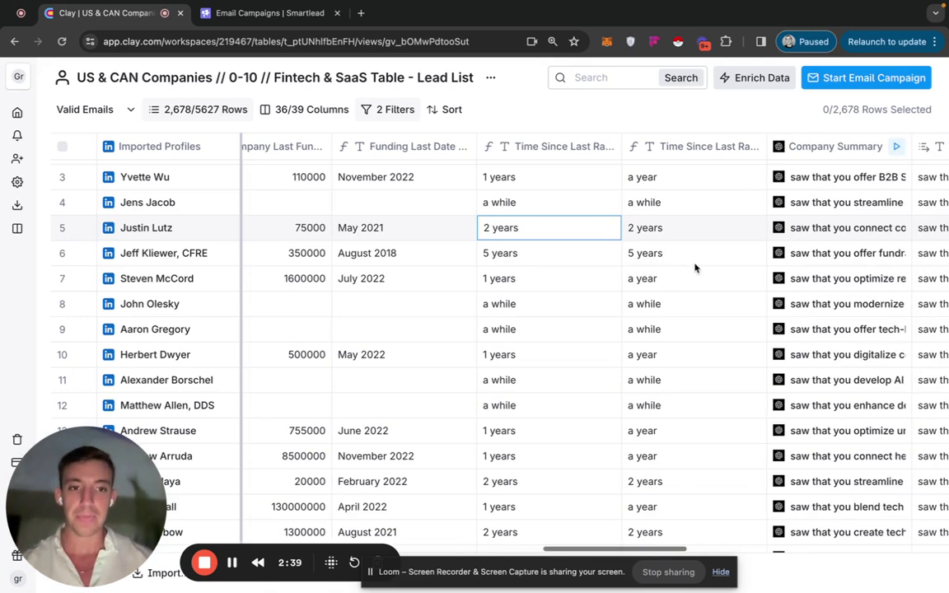
{"action": "scroll", "coordinate": [695, 268], "scroll_direction": "right", "scroll_amount": 1}
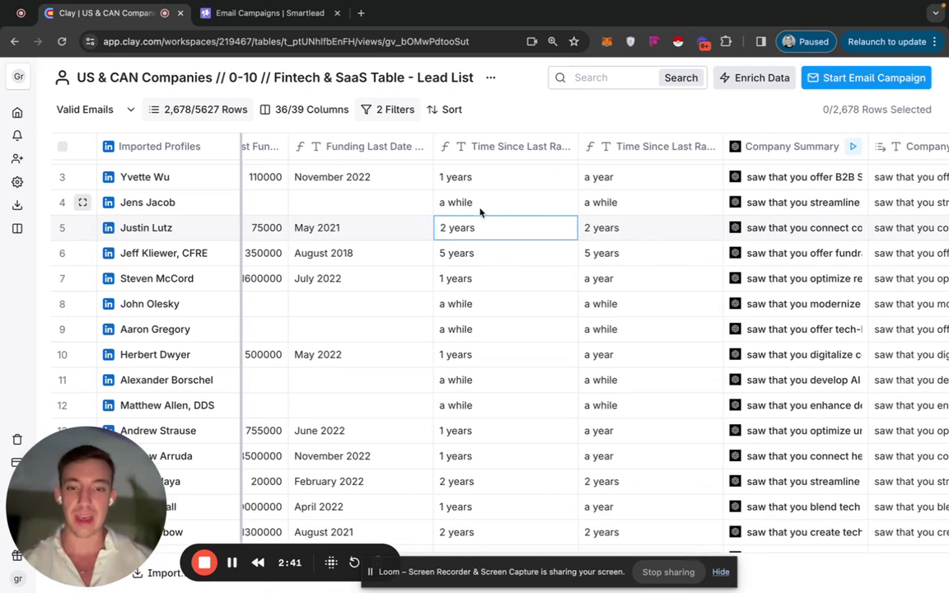
{"action": "scroll", "coordinate": [487, 275], "scroll_direction": "left", "scroll_amount": 2}
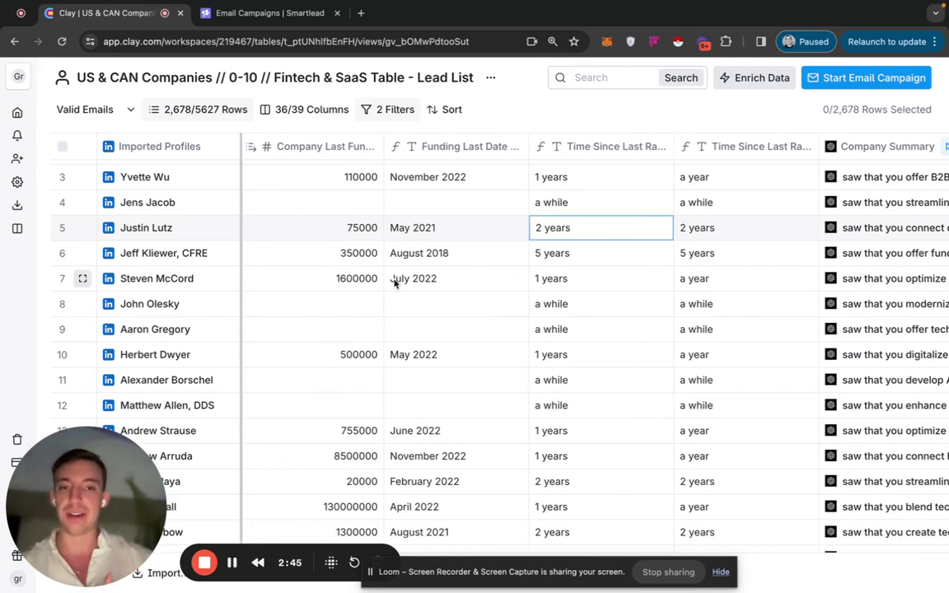
{"action": "scroll", "coordinate": [394, 282], "scroll_direction": "left", "scroll_amount": 10}
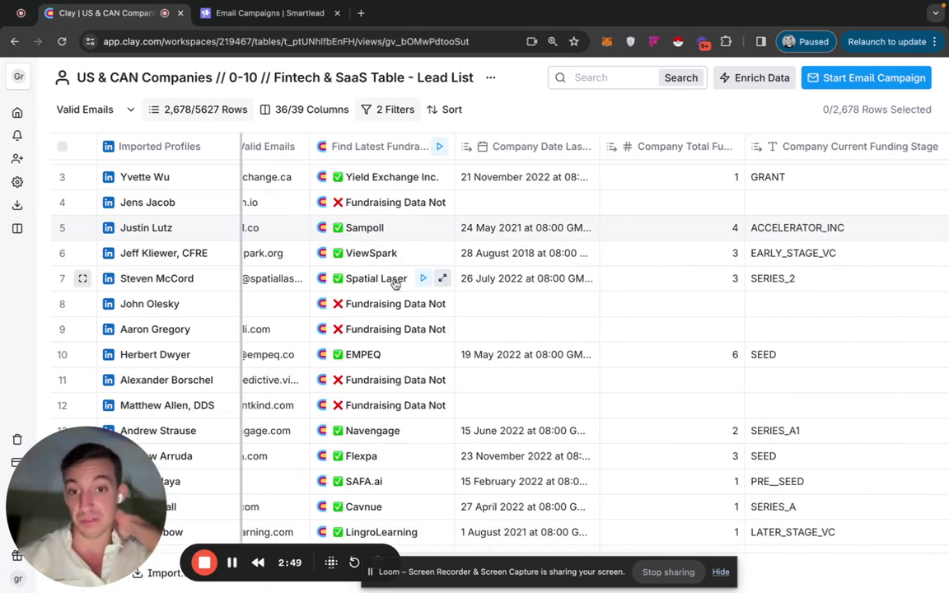
{"action": "scroll", "coordinate": [532, 312], "scroll_direction": "right", "scroll_amount": 4}
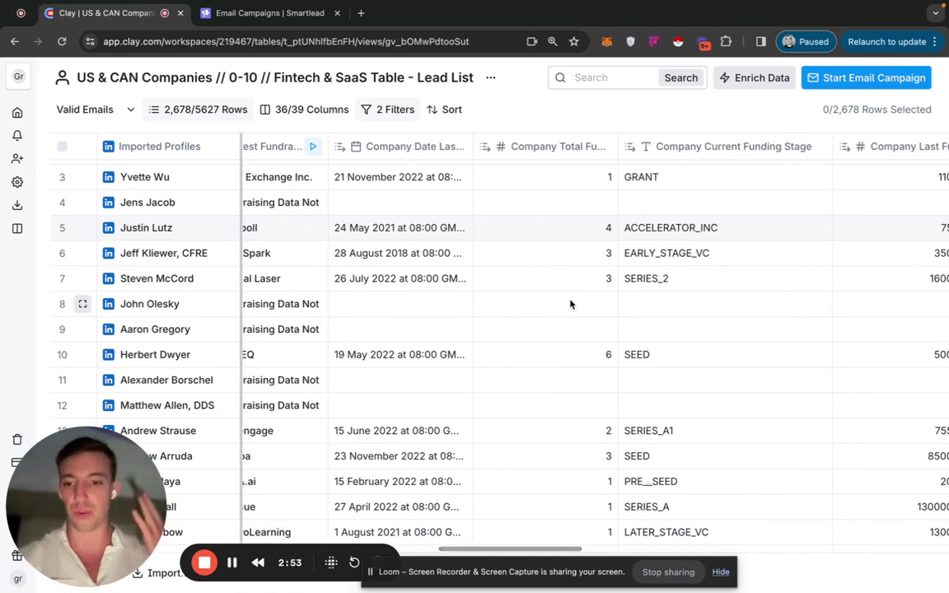
{"action": "scroll", "coordinate": [570, 304], "scroll_direction": "right", "scroll_amount": 3}
{"action": "scroll", "coordinate": [569, 304], "scroll_direction": "right", "scroll_amount": 6}
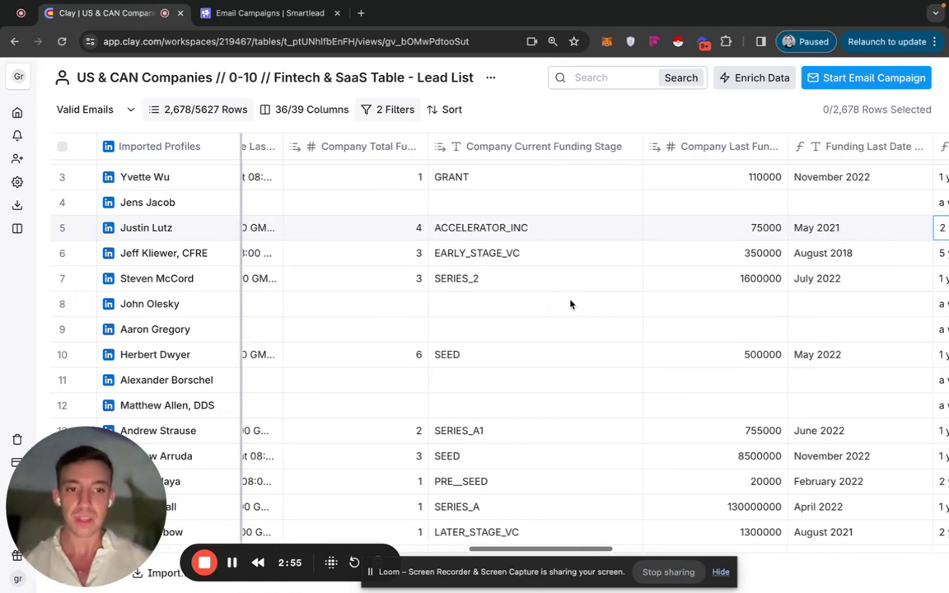
{"action": "scroll", "coordinate": [695, 355], "scroll_direction": "right", "scroll_amount": 9}
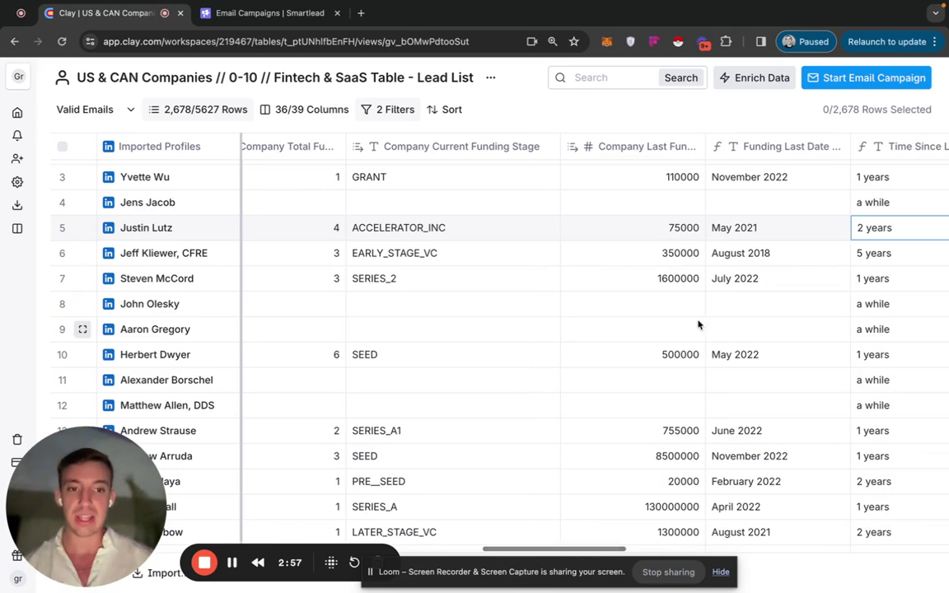
- Review the AI-written Company Summary openers like 'saw that you streamline…' down the rows
{"action": "scroll", "coordinate": [659, 321], "scroll_direction": "right", "scroll_amount": 14}
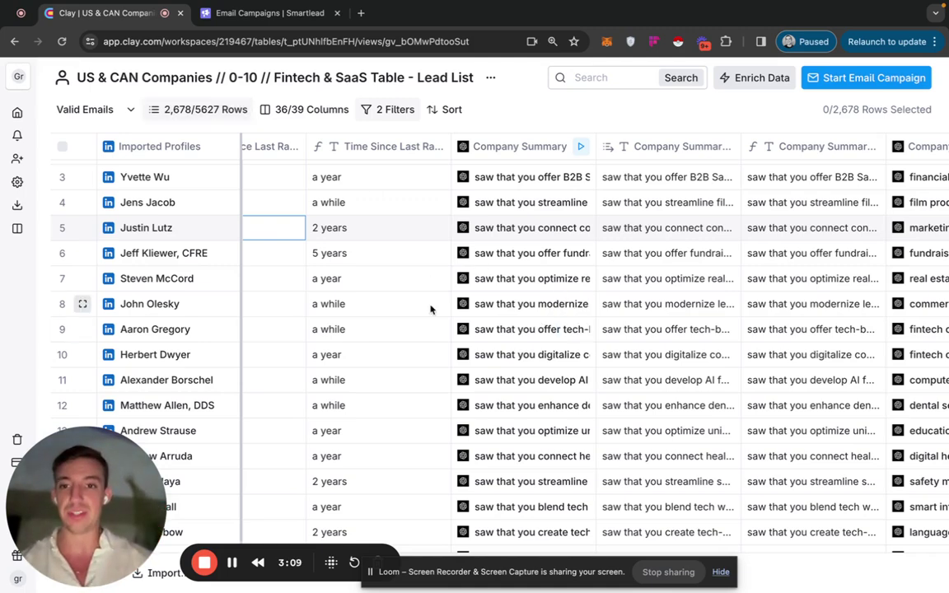
{"action": "scroll", "coordinate": [568, 359], "scroll_direction": "down", "scroll_amount": 1}
{"action": "scroll", "coordinate": [569, 358], "scroll_direction": "down", "scroll_amount": 1}
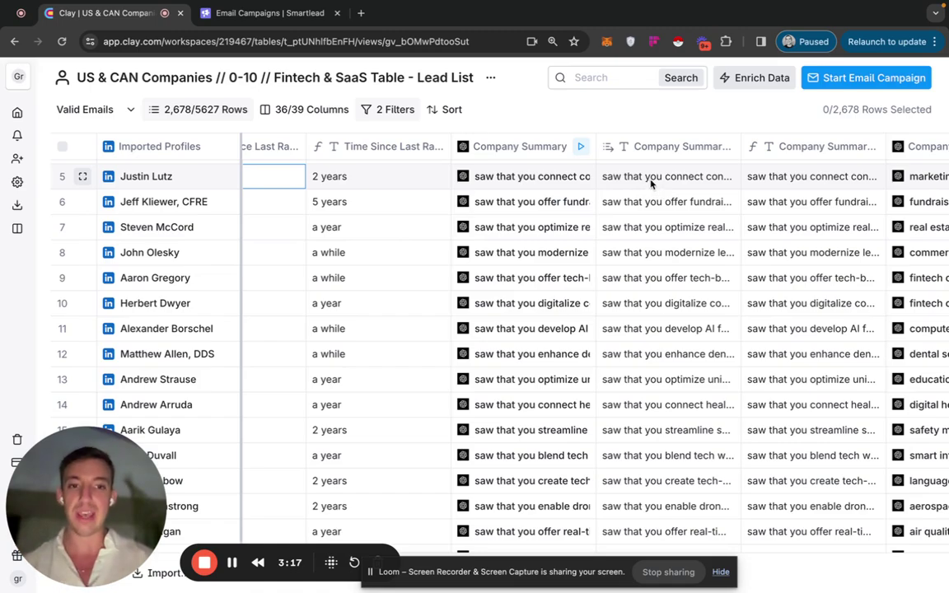
{"action": "scroll", "coordinate": [650, 310], "scroll_direction": "down", "scroll_amount": 15}
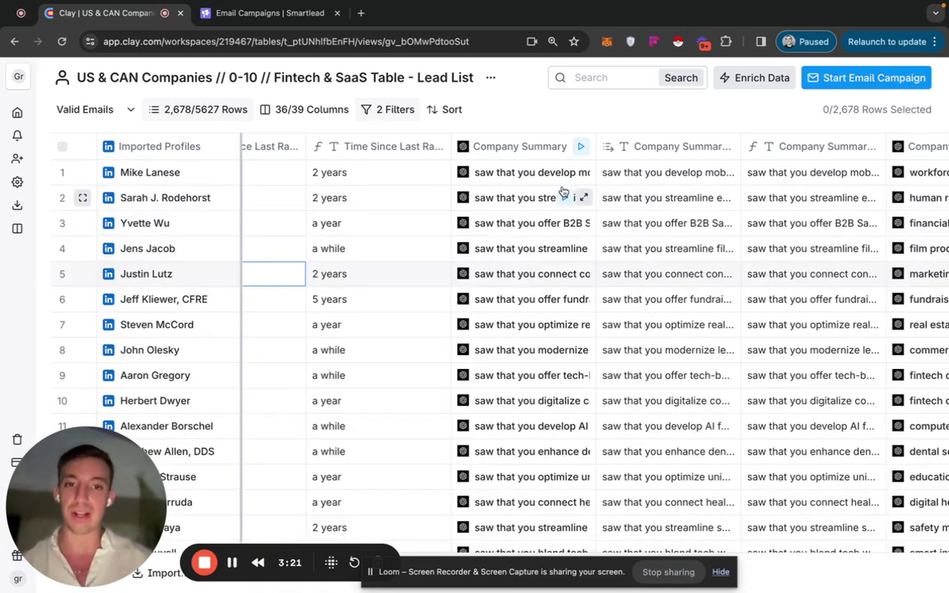
{"action": "left_click", "coordinate": [530, 146]}
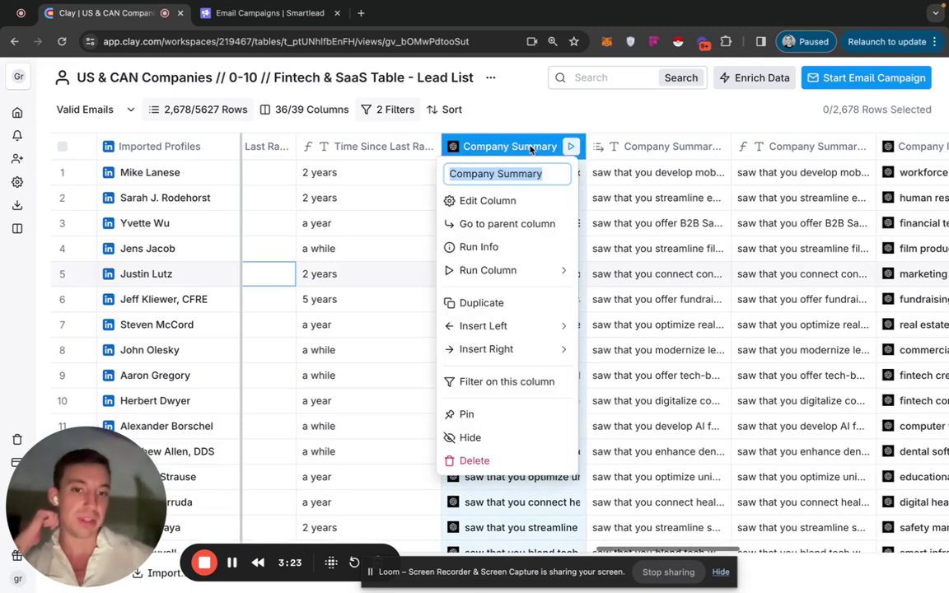
{"action": "left_click", "coordinate": [515, 202]}
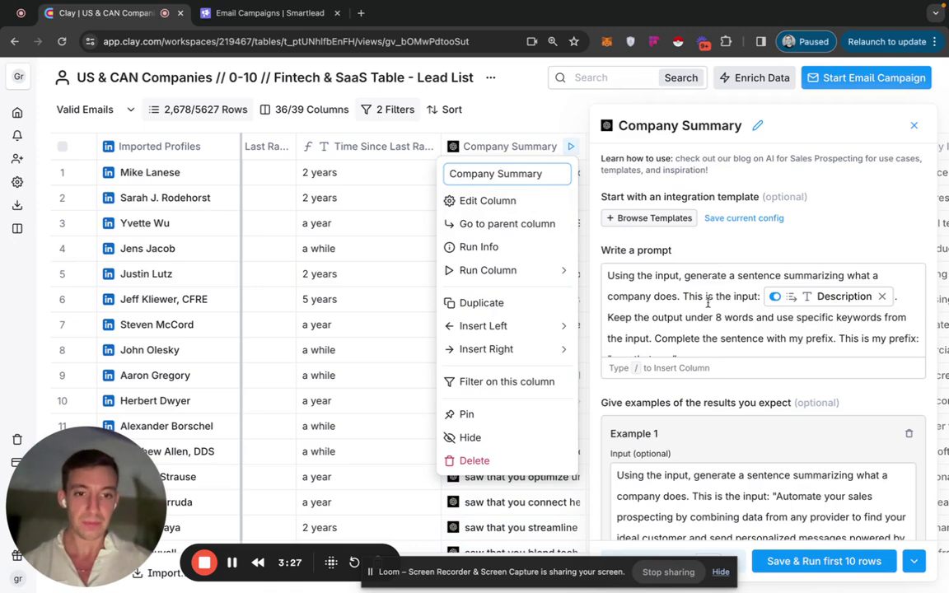
{"action": "left_click_drag", "start_coordinate": [690, 276], "coordinate": [765, 295]}
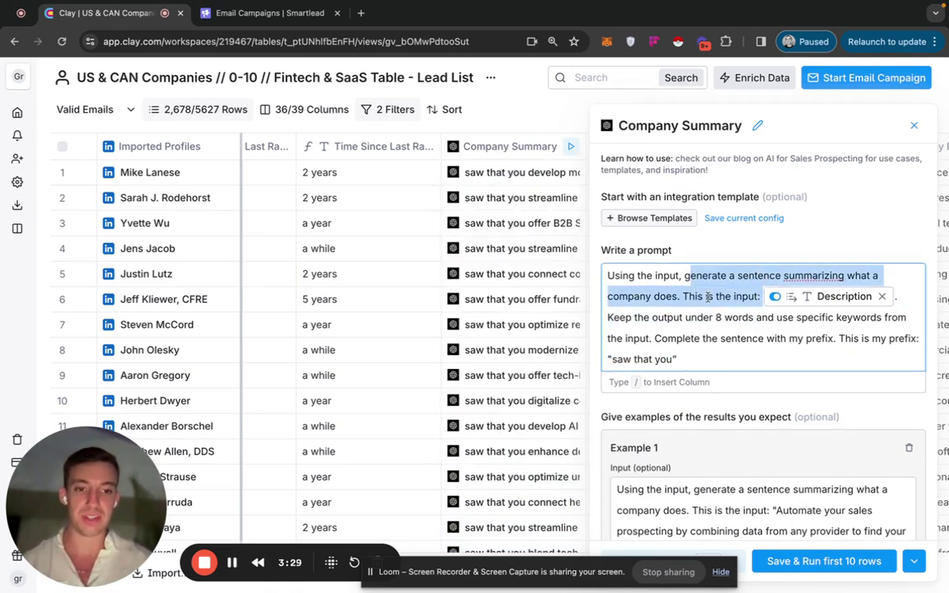
{"action": "scroll", "coordinate": [765, 314], "scroll_direction": "down", "scroll_amount": 2}
{"action": "left_click", "coordinate": [916, 128]}
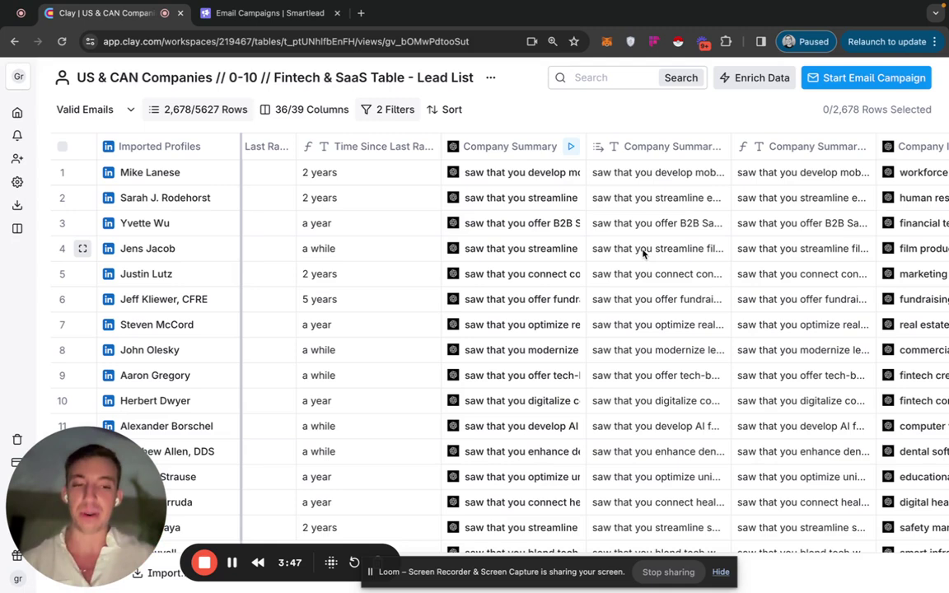
{"action": "scroll", "coordinate": [644, 253], "scroll_direction": "right", "scroll_amount": 3}
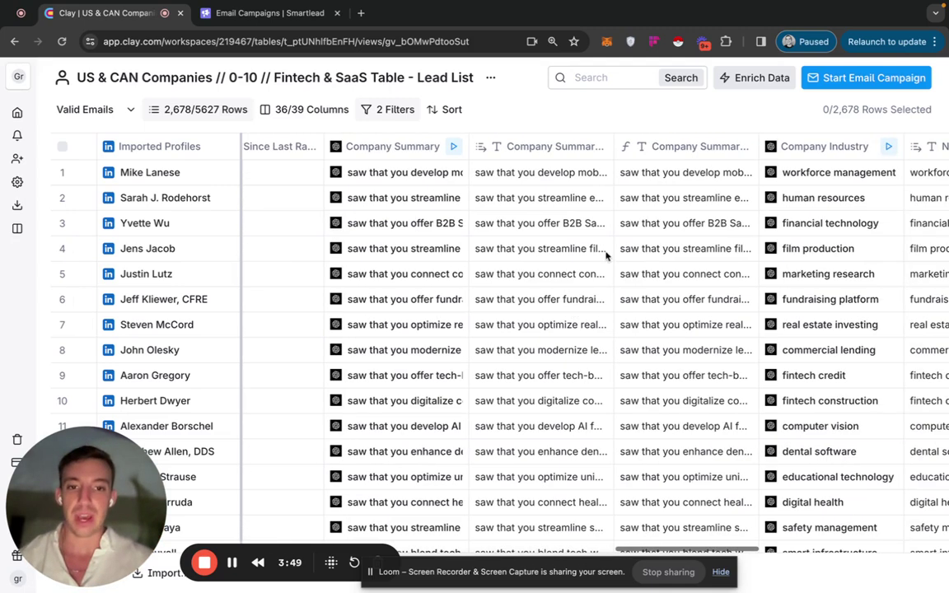
{"action": "left_click", "coordinate": [561, 174]}
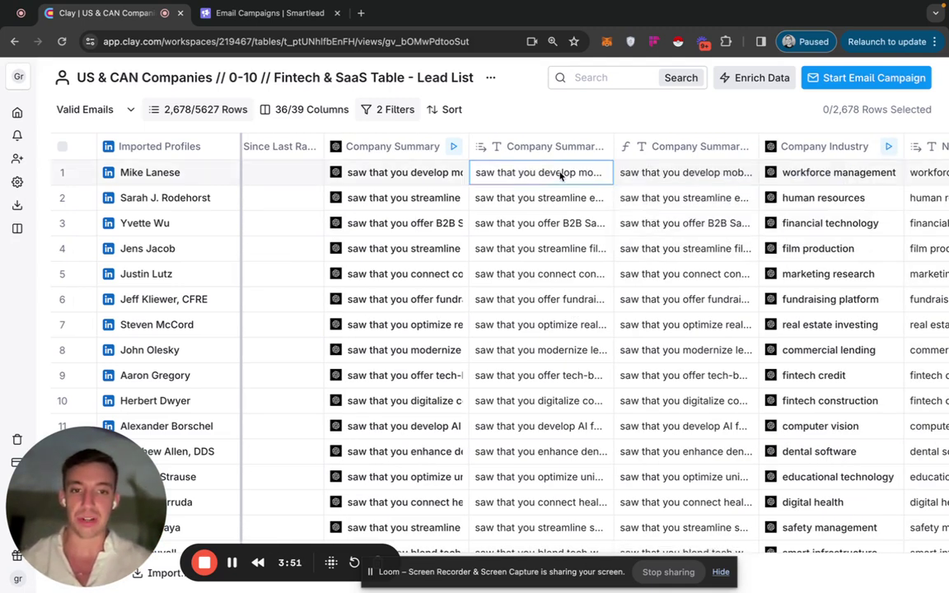
{"action": "double_click", "coordinate": [561, 174]}
{"action": "key", "text": "ctrl+a"}
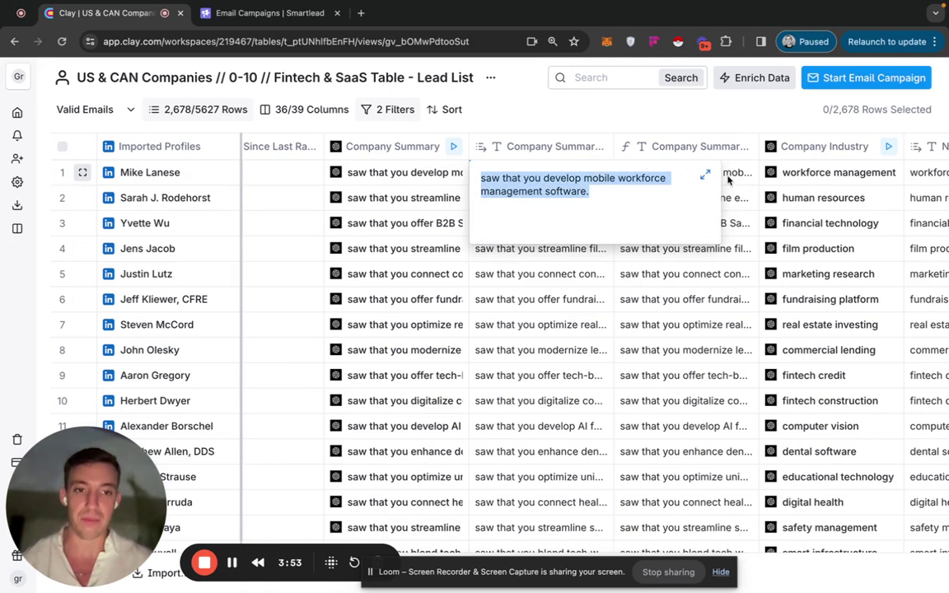
{"action": "double_click", "coordinate": [727, 175]}
{"action": "key", "text": "ctrl+a"}
{"action": "left_click", "coordinate": [697, 280]}
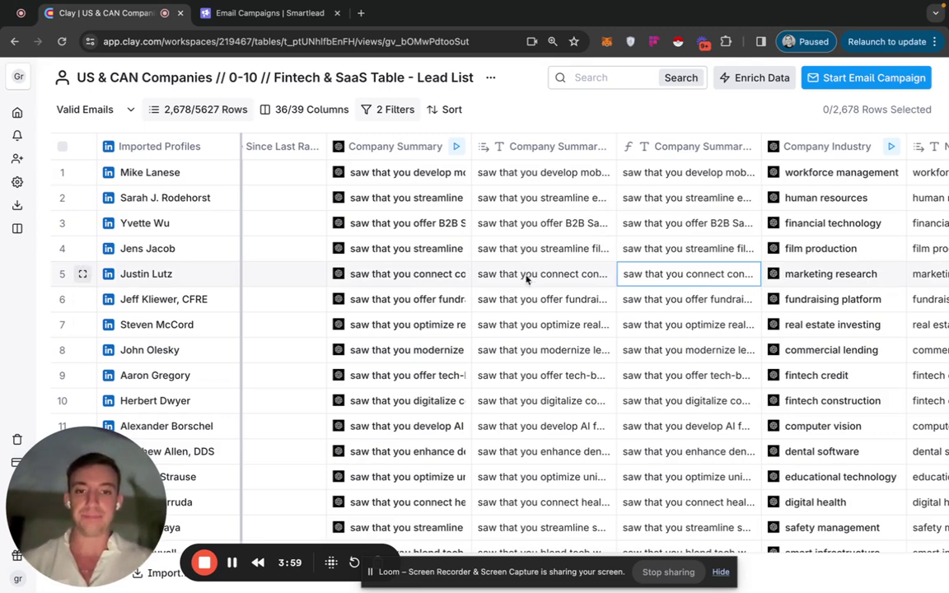
{"action": "scroll", "coordinate": [526, 275], "scroll_direction": "left", "scroll_amount": 2}
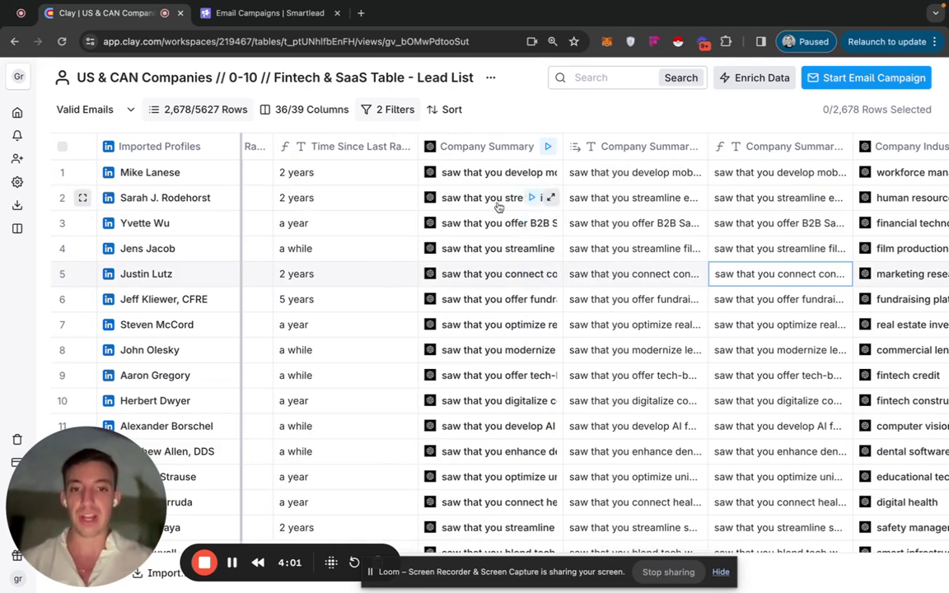
{"action": "scroll", "coordinate": [573, 396], "scroll_direction": "right", "scroll_amount": 3}
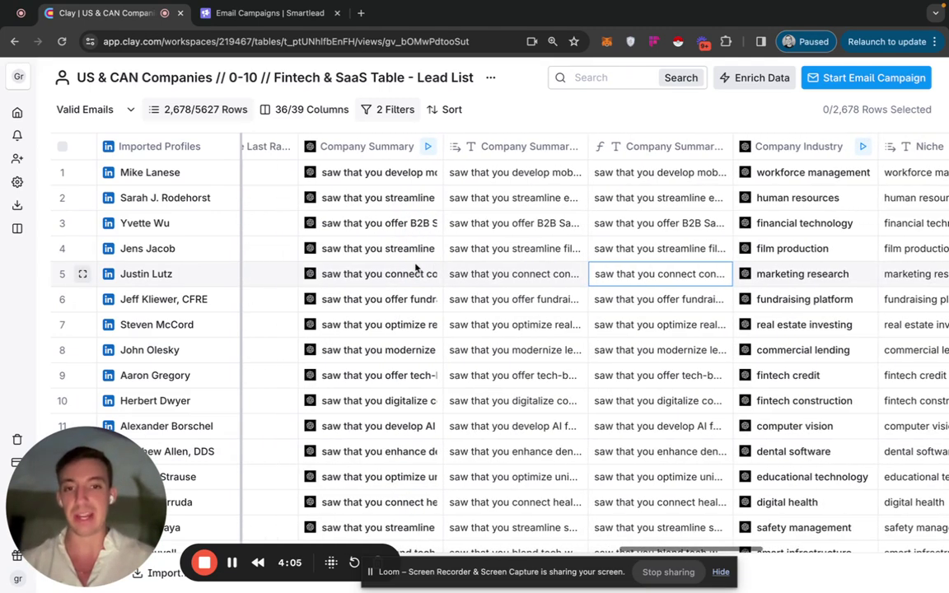
{"action": "scroll", "coordinate": [354, 205], "scroll_direction": "left", "scroll_amount": 1}
{"action": "scroll", "coordinate": [285, 211], "scroll_direction": "left", "scroll_amount": 1}
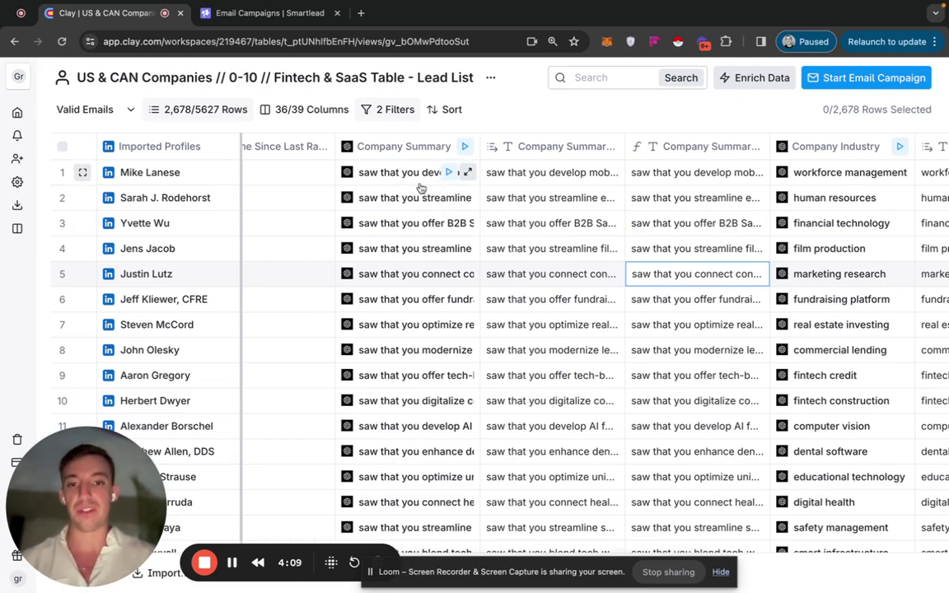
{"action": "left_click", "coordinate": [543, 224]}
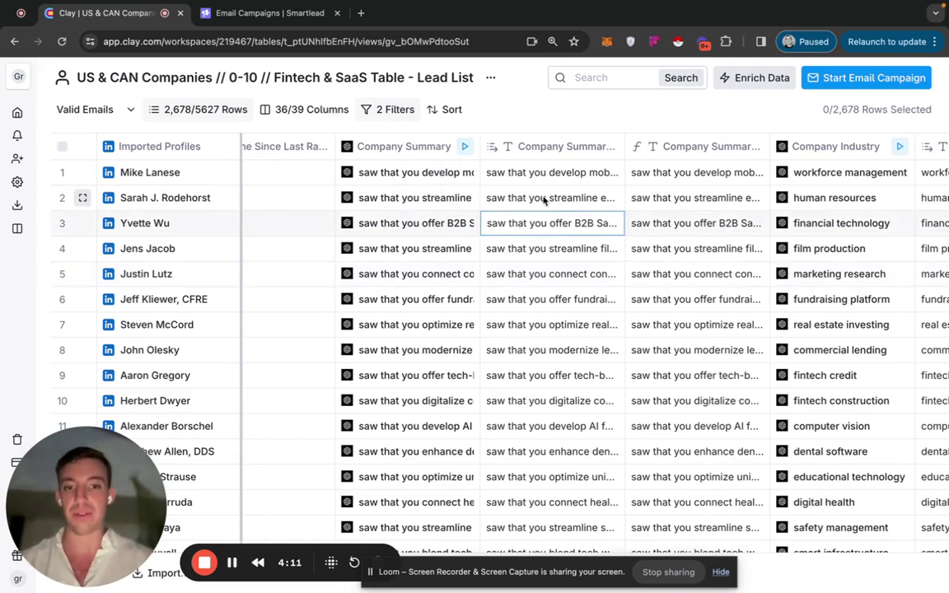
{"action": "left_click", "coordinate": [548, 174]}
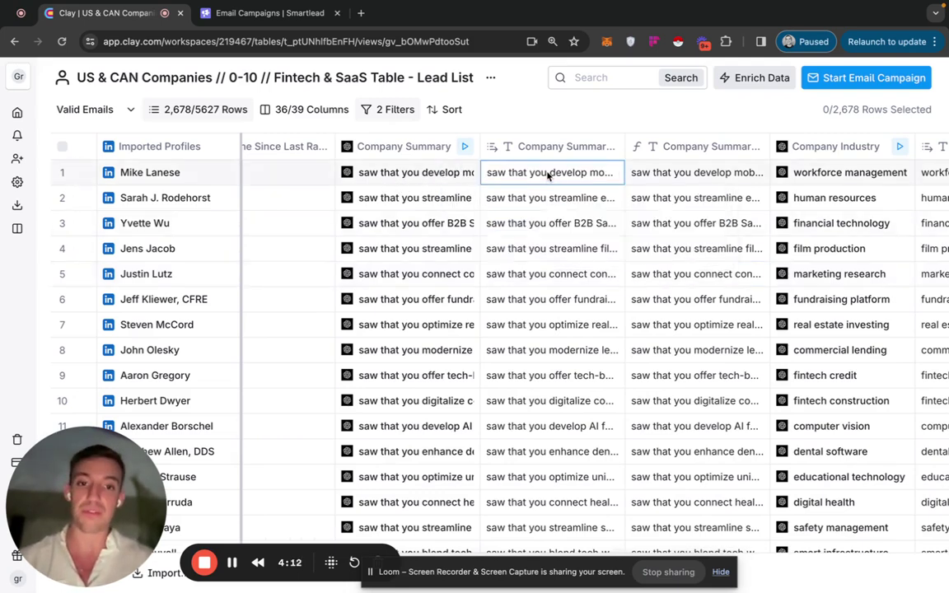
{"action": "left_click", "coordinate": [544, 276]}
{"action": "left_click", "coordinate": [551, 349]}
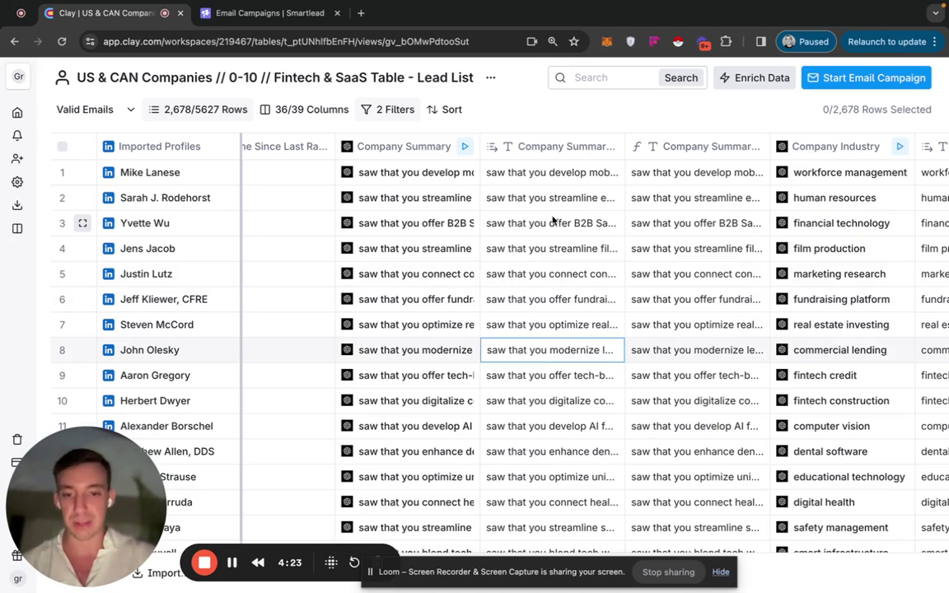
- Review the Niche column and the Last raised 2 dates or 'haven't raised yet' values
{"action": "scroll", "coordinate": [554, 219], "scroll_direction": "right", "scroll_amount": 5}
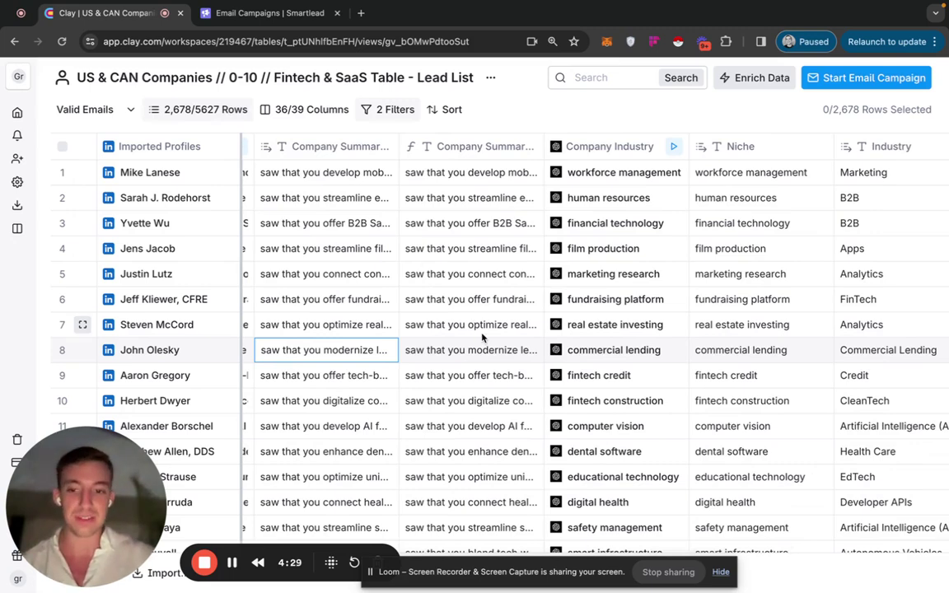
{"action": "scroll", "coordinate": [483, 338], "scroll_direction": "right", "scroll_amount": 4}
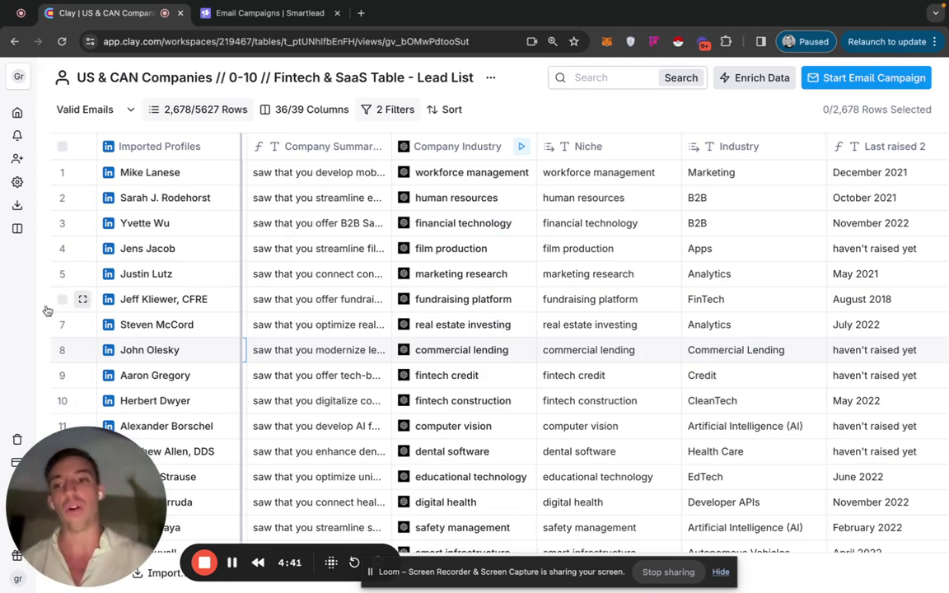
{"action": "mouse_move", "coordinate": [4, 292]}
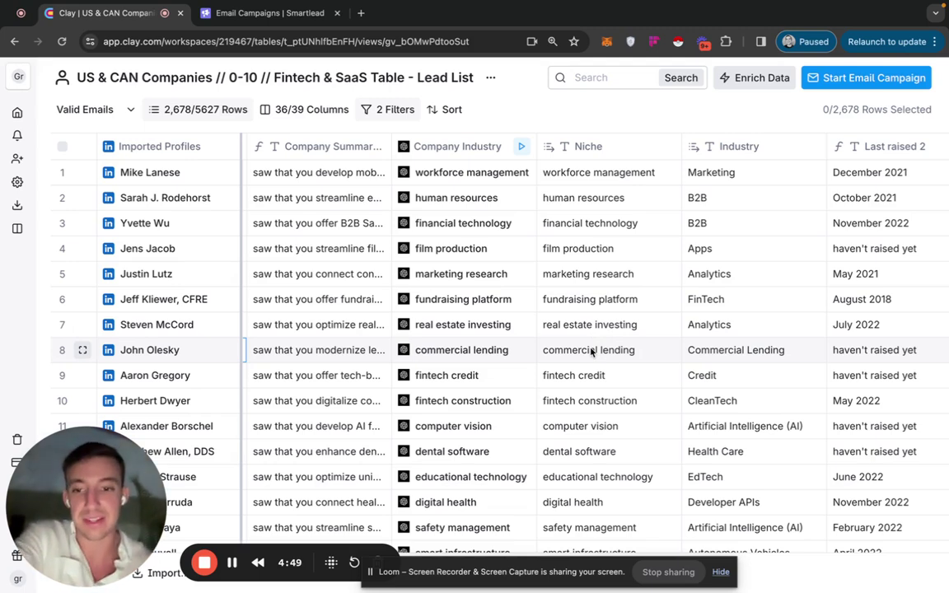
{"action": "scroll", "coordinate": [577, 350], "scroll_direction": "right", "scroll_amount": 2}
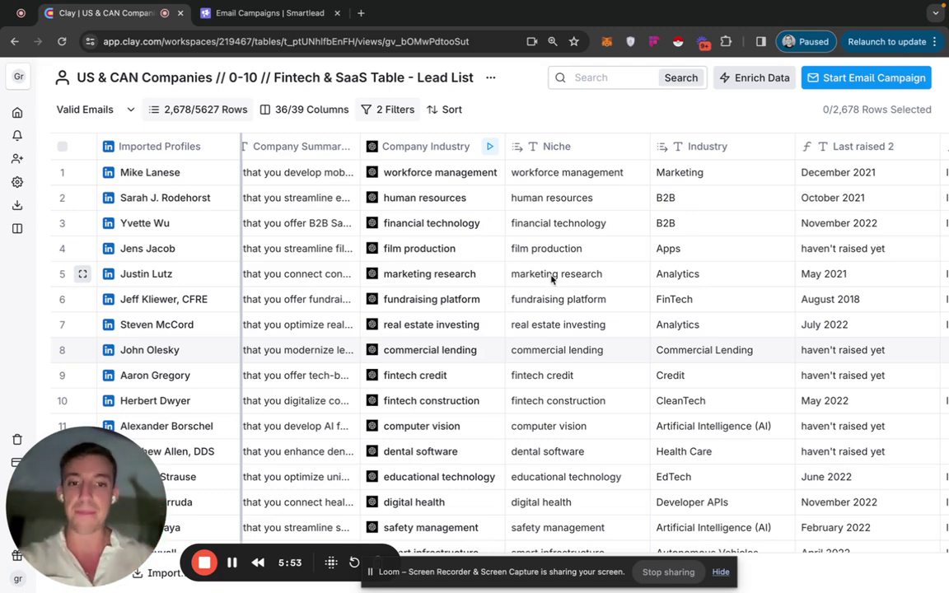
{"action": "scroll", "coordinate": [556, 275], "scroll_direction": "down", "scroll_amount": 3}
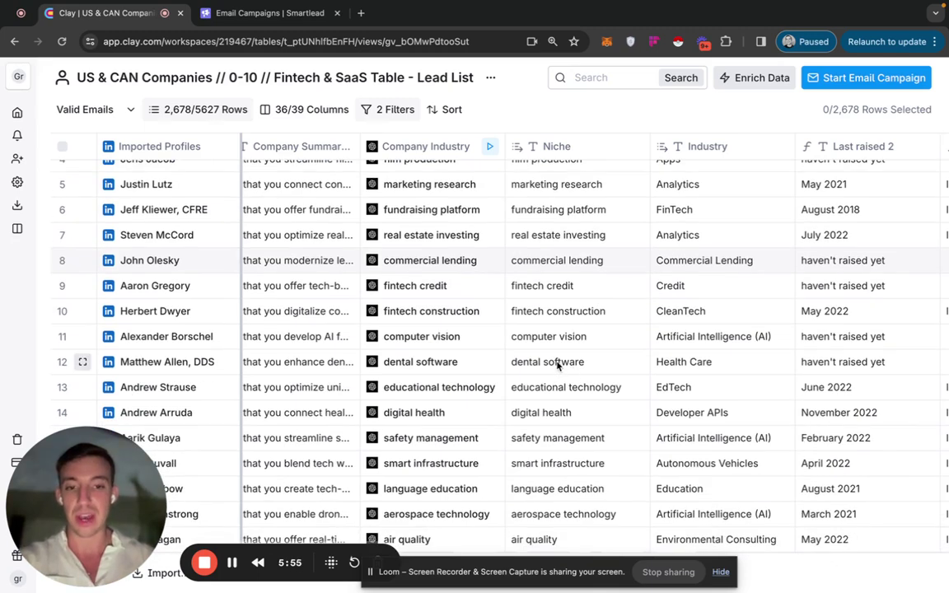
{"action": "left_click", "coordinate": [553, 364]}
{"action": "double_click", "coordinate": [554, 364]}
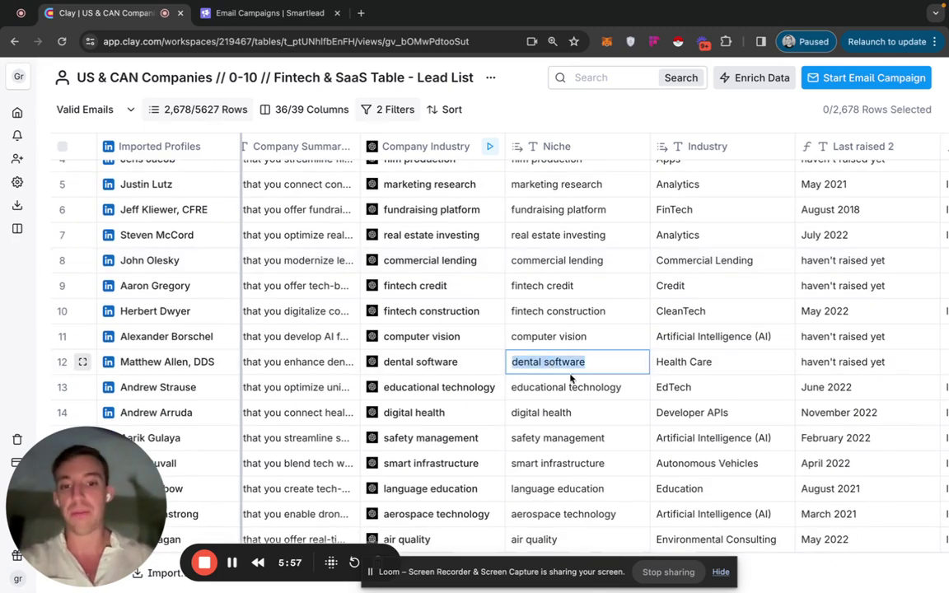
{"action": "left_click", "coordinate": [584, 364]}
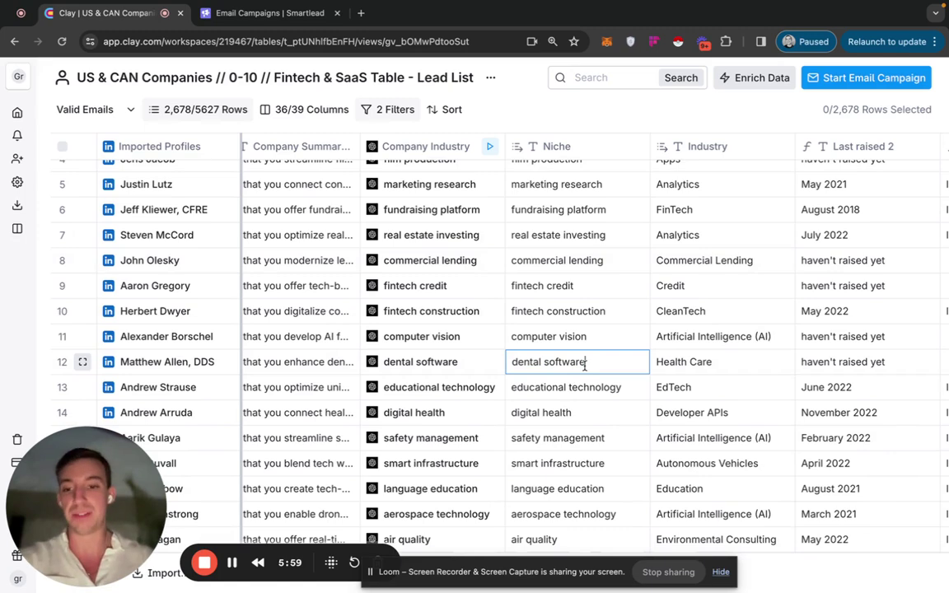
{"action": "triple_click", "coordinate": [553, 364]}
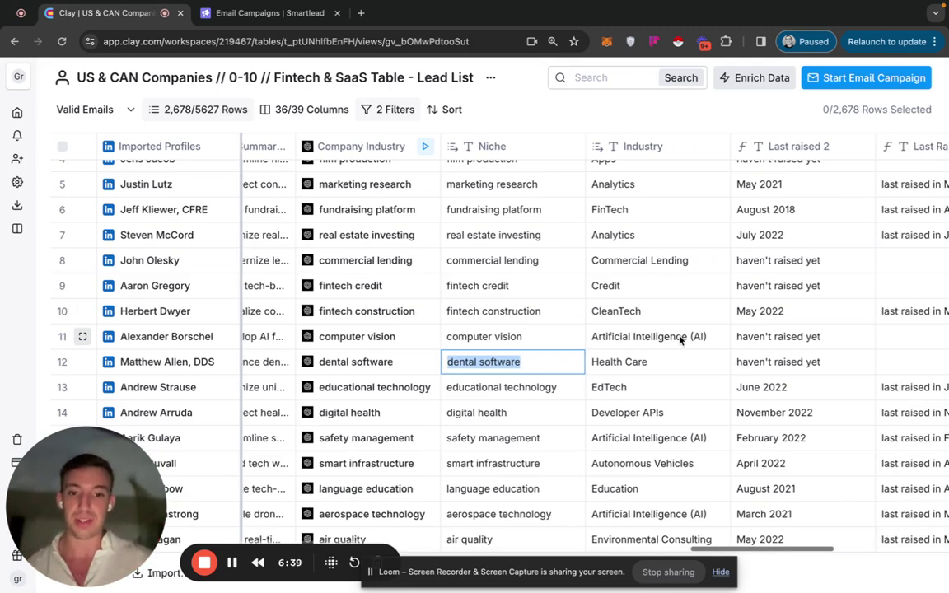
{"action": "scroll", "coordinate": [577, 305], "scroll_direction": "right", "scroll_amount": 5}
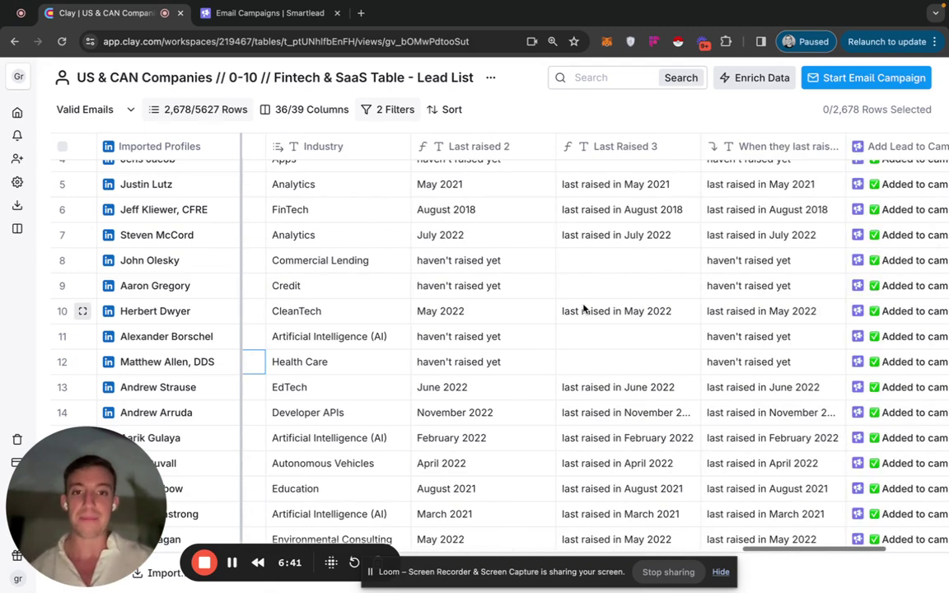
{"action": "scroll", "coordinate": [584, 308], "scroll_direction": "right", "scroll_amount": 2}
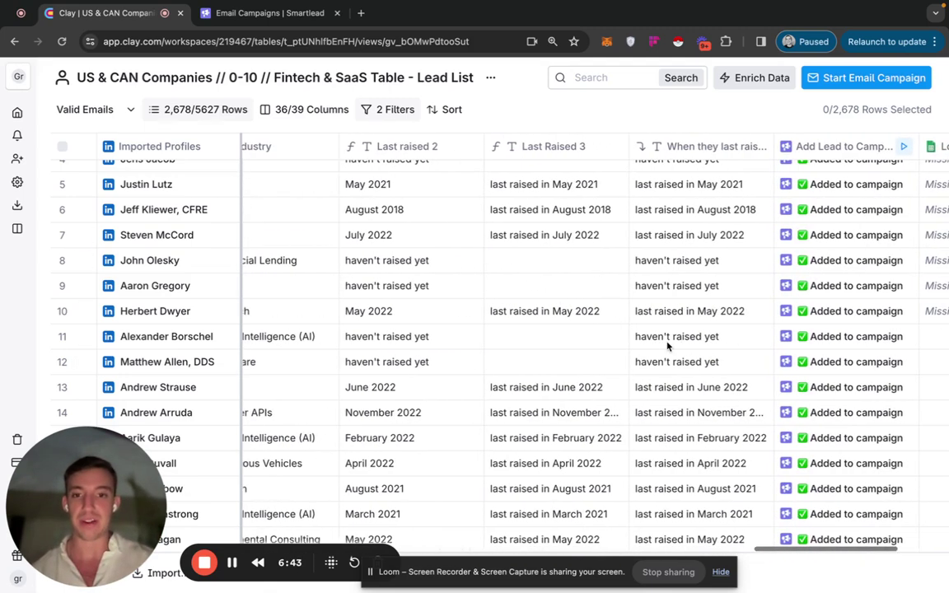
{"action": "left_click", "coordinate": [421, 312]}
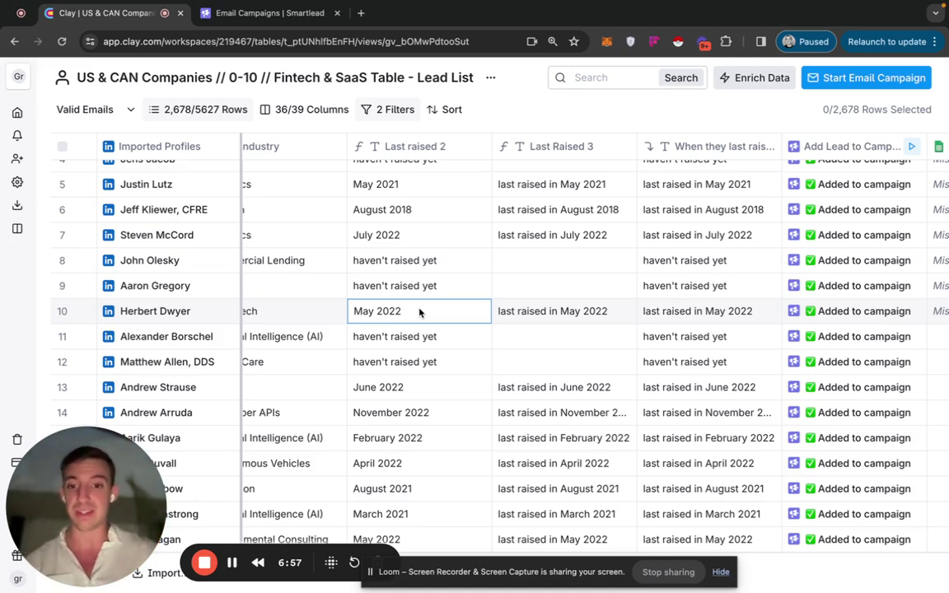
{"action": "scroll", "coordinate": [418, 311], "scroll_direction": "left", "scroll_amount": 6}
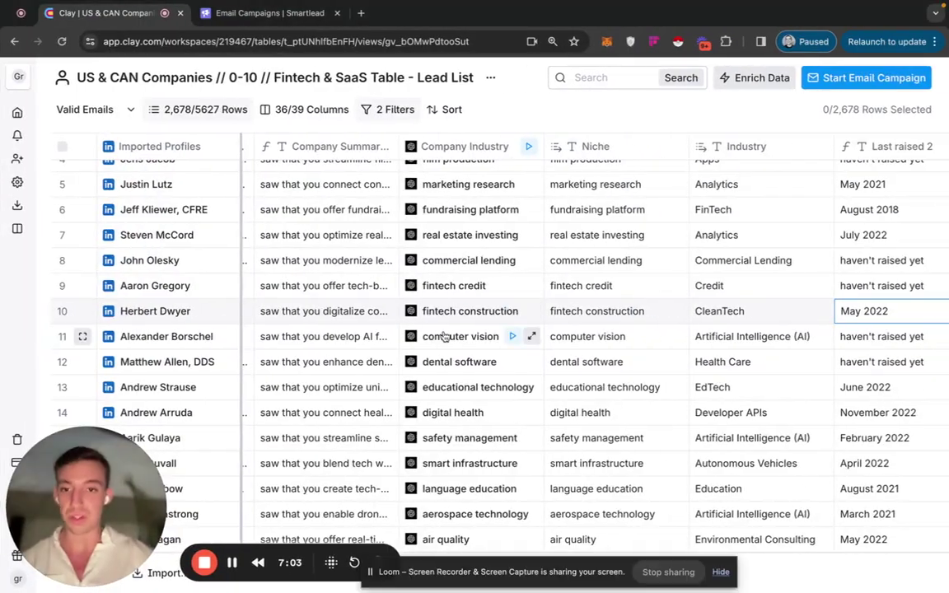
{"action": "scroll", "coordinate": [452, 335], "scroll_direction": "left", "scroll_amount": 15}
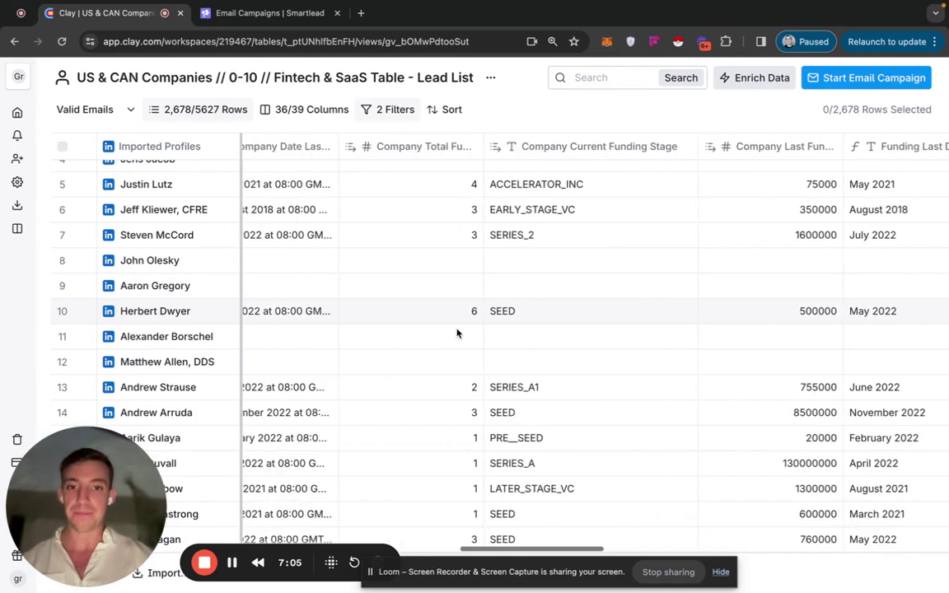
{"action": "scroll", "coordinate": [478, 333], "scroll_direction": "left", "scroll_amount": 10}
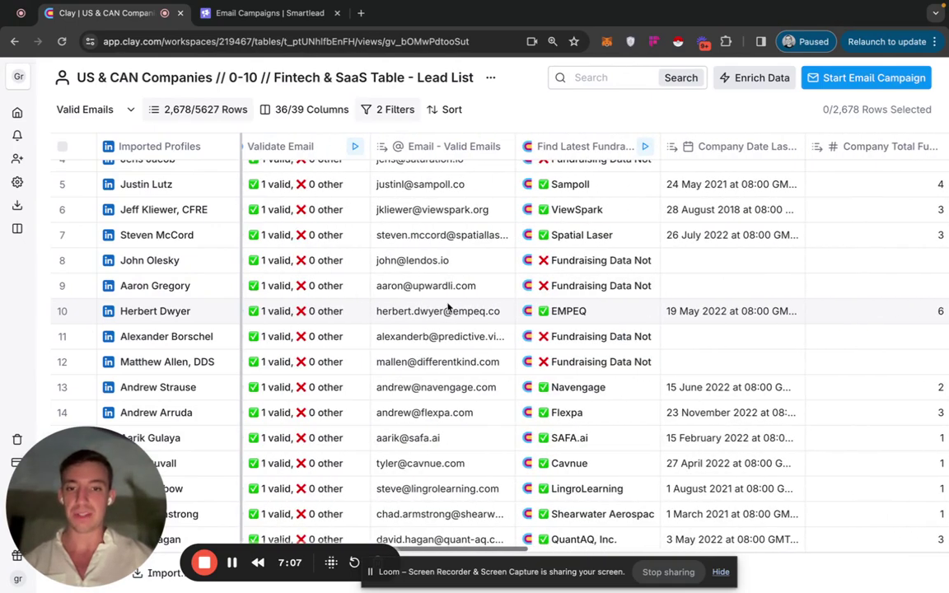
{"action": "scroll", "coordinate": [419, 264], "scroll_direction": "left", "scroll_amount": 3}
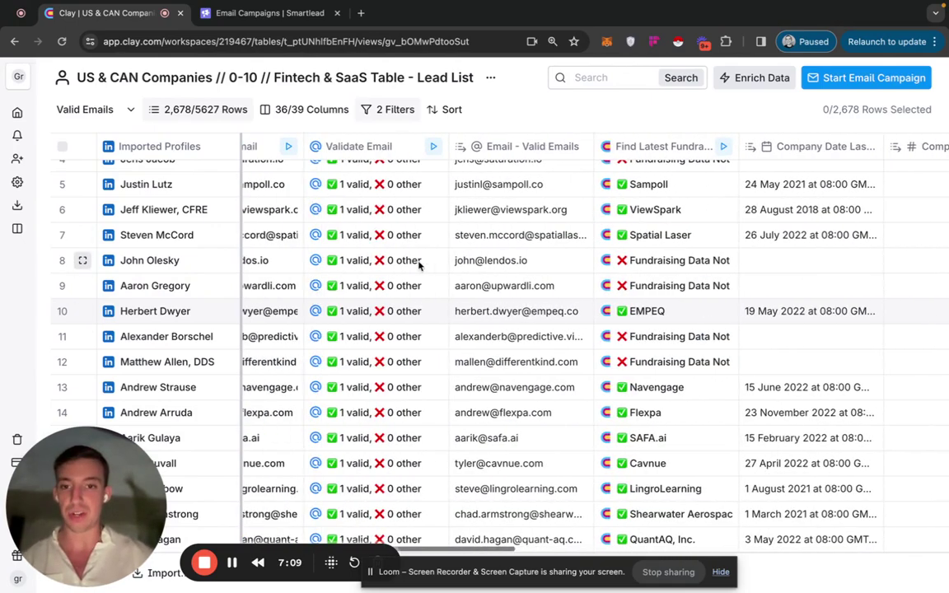
{"action": "scroll", "coordinate": [419, 263], "scroll_direction": "left", "scroll_amount": 1}
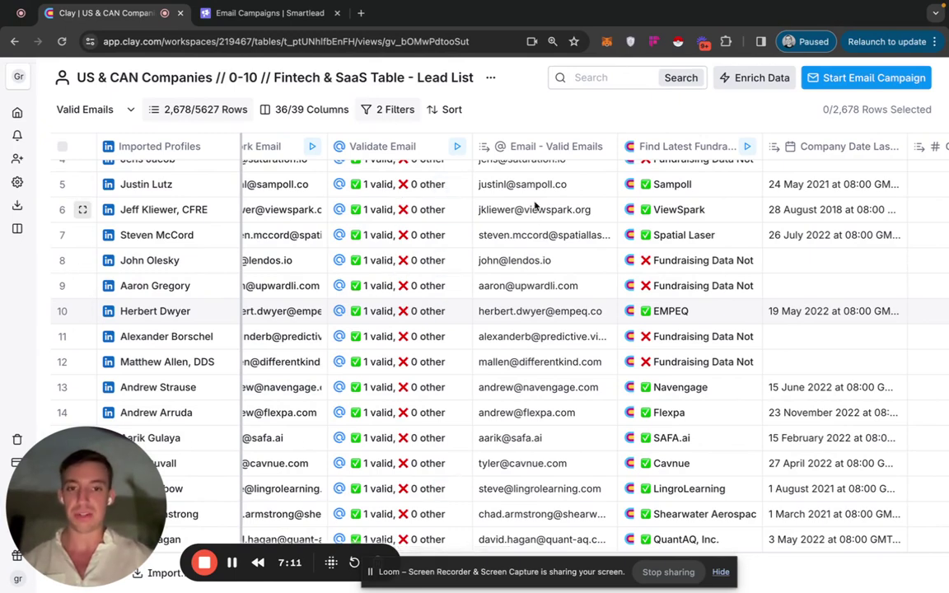
{"action": "scroll", "coordinate": [609, 330], "scroll_direction": "right", "scroll_amount": 8}
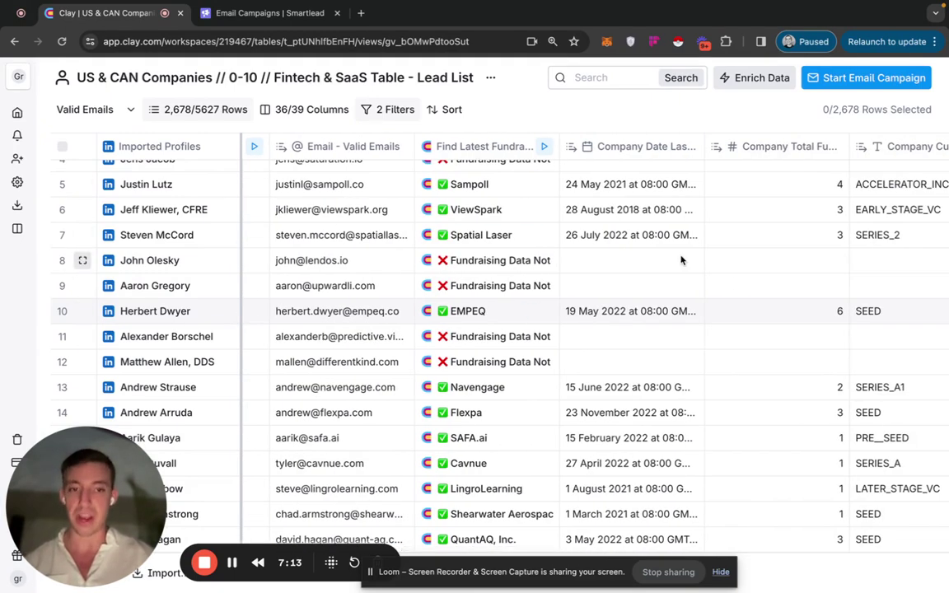
{"action": "scroll", "coordinate": [668, 251], "scroll_direction": "right", "scroll_amount": 10}
{"action": "scroll", "coordinate": [577, 245], "scroll_direction": "right", "scroll_amount": 4}
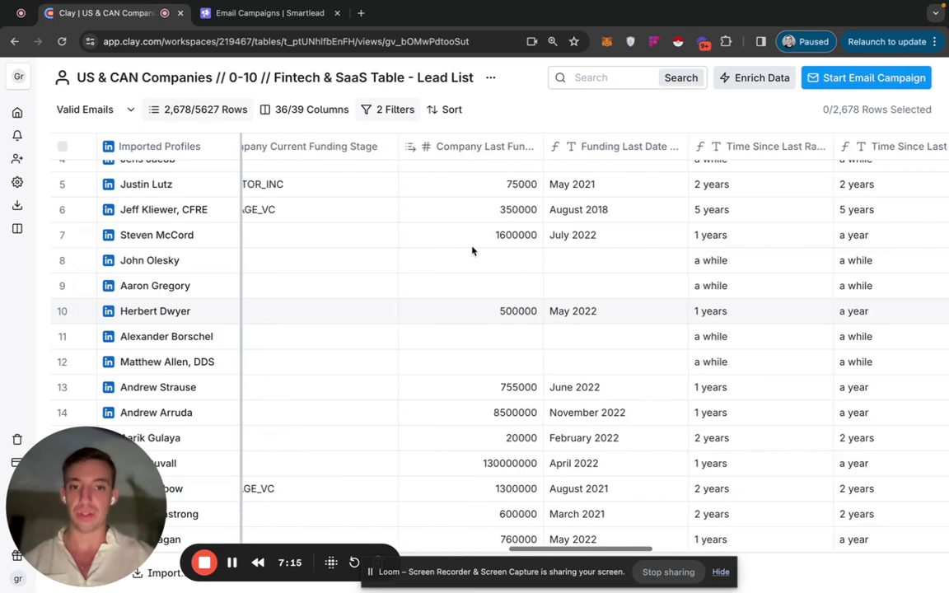
{"action": "scroll", "coordinate": [639, 276], "scroll_direction": "right", "scroll_amount": 8}
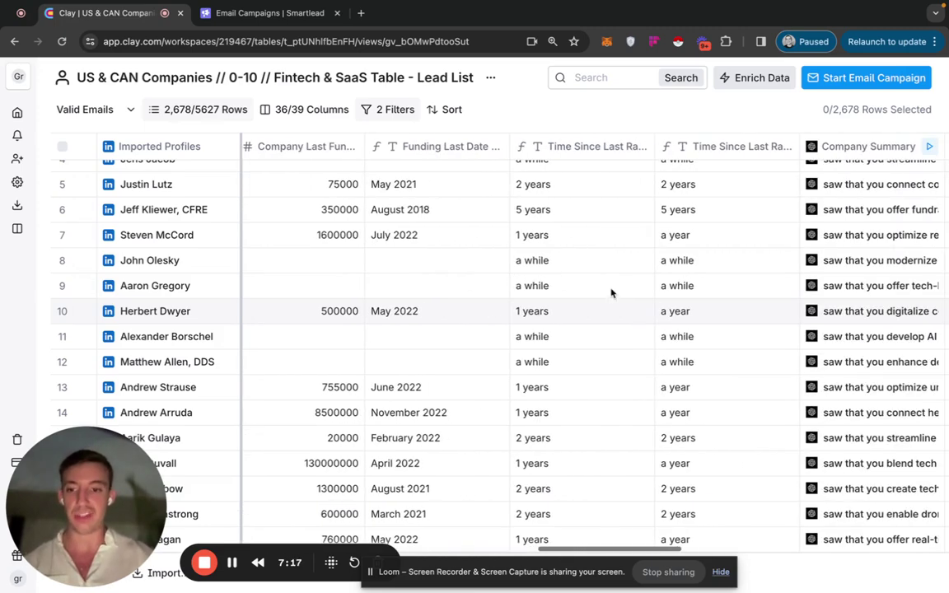
{"action": "scroll", "coordinate": [612, 292], "scroll_direction": "right", "scroll_amount": 2}
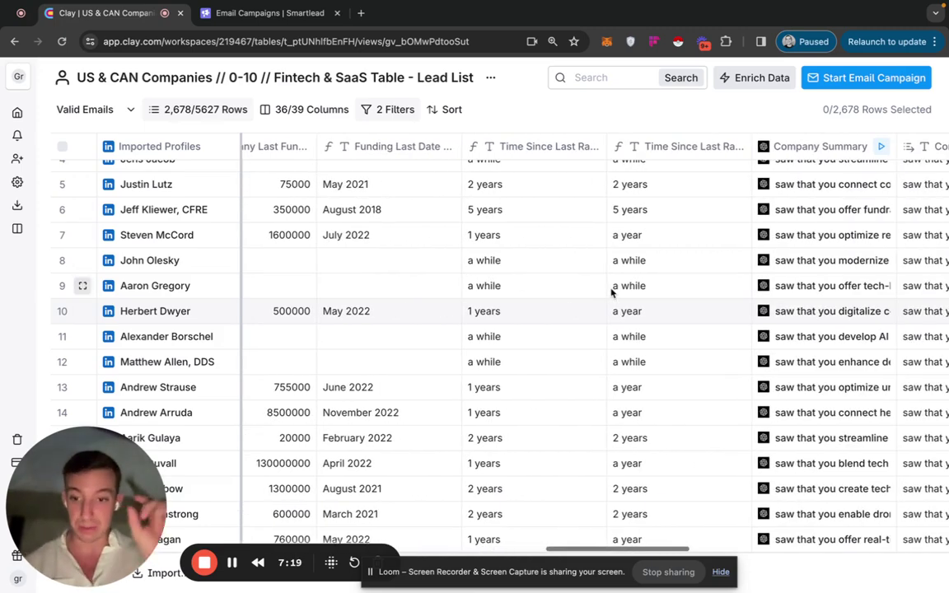
{"action": "scroll", "coordinate": [614, 291], "scroll_direction": "right", "scroll_amount": 9}
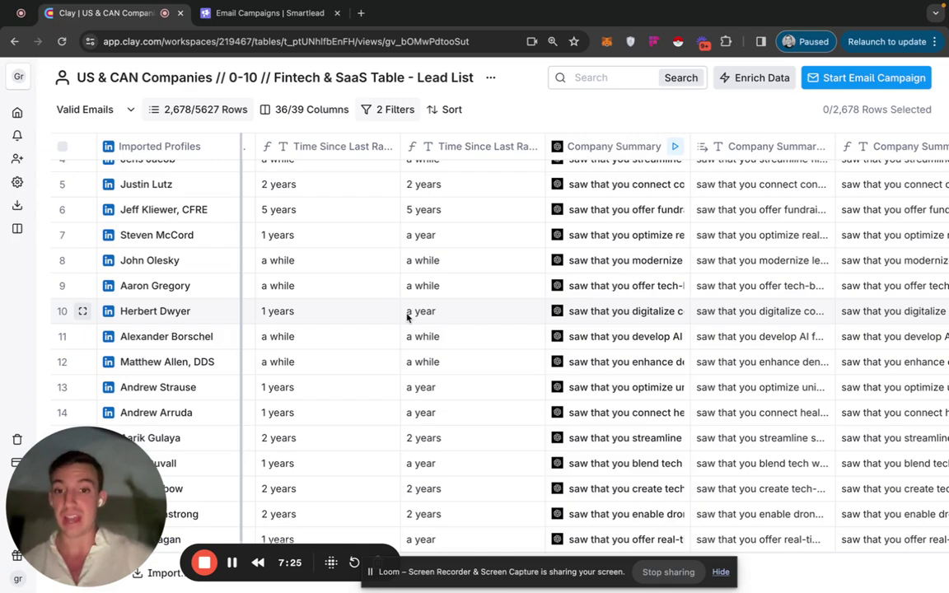
{"action": "scroll", "coordinate": [407, 318], "scroll_direction": "down", "scroll_amount": 5}
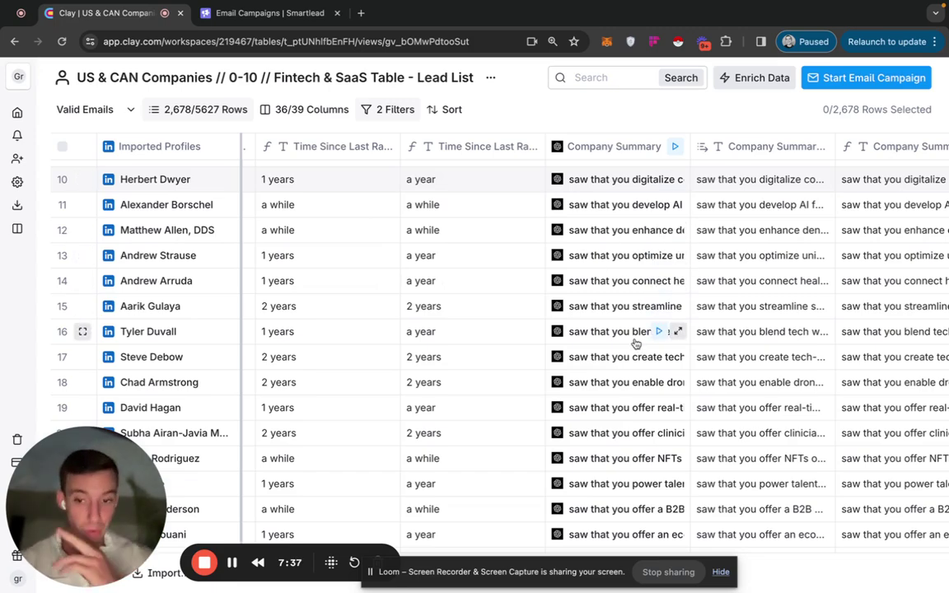
{"action": "scroll", "coordinate": [635, 343], "scroll_direction": "right", "scroll_amount": 10}
{"action": "scroll", "coordinate": [635, 343], "scroll_direction": "right", "scroll_amount": 4}
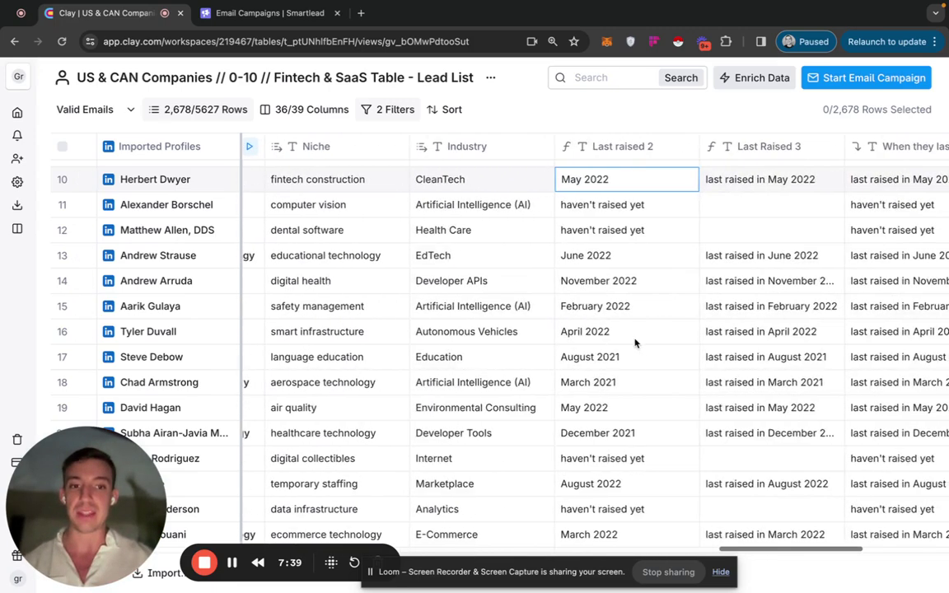
{"action": "scroll", "coordinate": [635, 343], "scroll_direction": "right", "scroll_amount": 8}
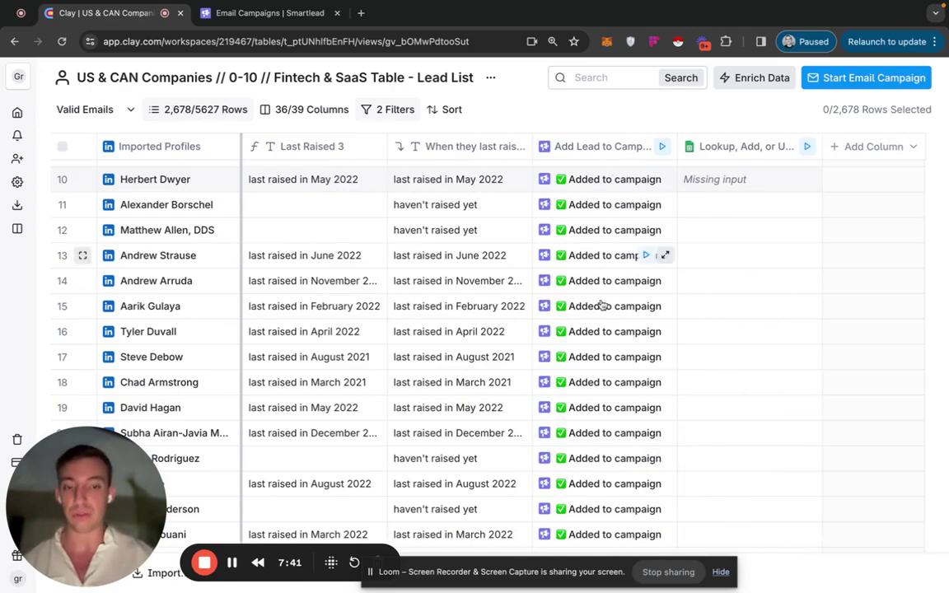
{"action": "scroll", "coordinate": [602, 356], "scroll_direction": "down", "scroll_amount": 5}
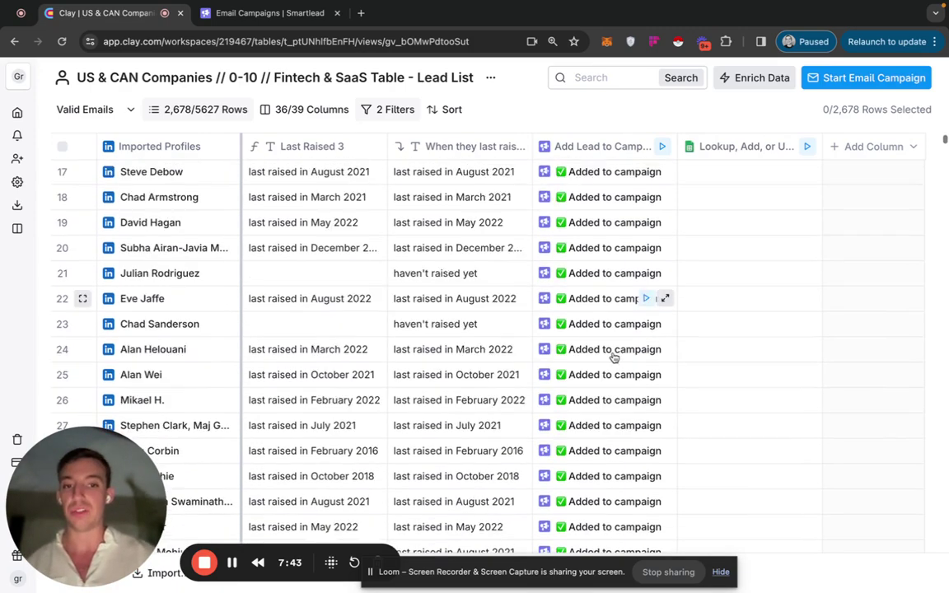
{"action": "scroll", "coordinate": [614, 357], "scroll_direction": "left", "scroll_amount": 10}
{"action": "scroll", "coordinate": [614, 357], "scroll_direction": "right", "scroll_amount": 4}
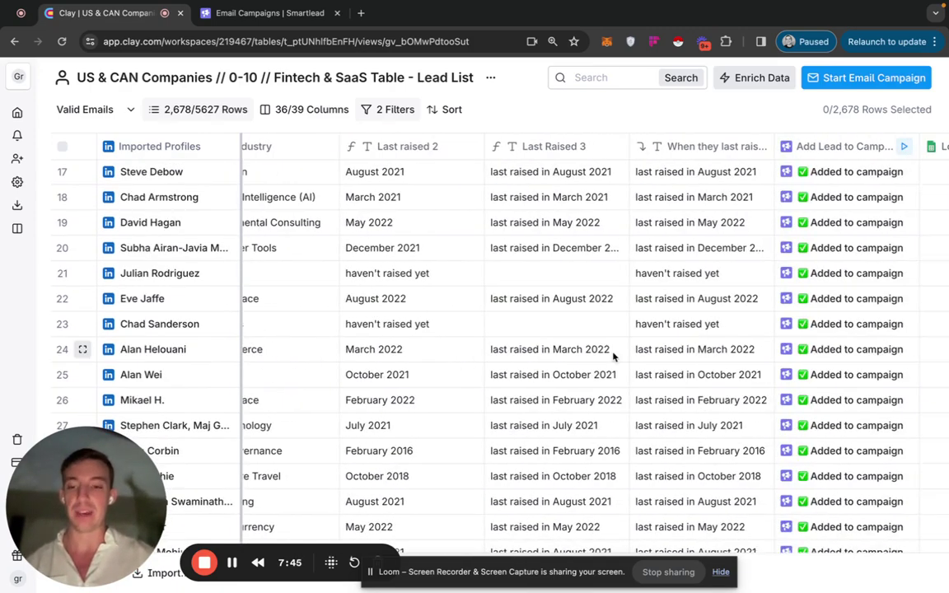
{"action": "scroll", "coordinate": [614, 356], "scroll_direction": "left", "scroll_amount": 5}
{"action": "scroll", "coordinate": [614, 356], "scroll_direction": "left", "scroll_amount": 5}
{"action": "scroll", "coordinate": [614, 356], "scroll_direction": "right", "scroll_amount": 1}
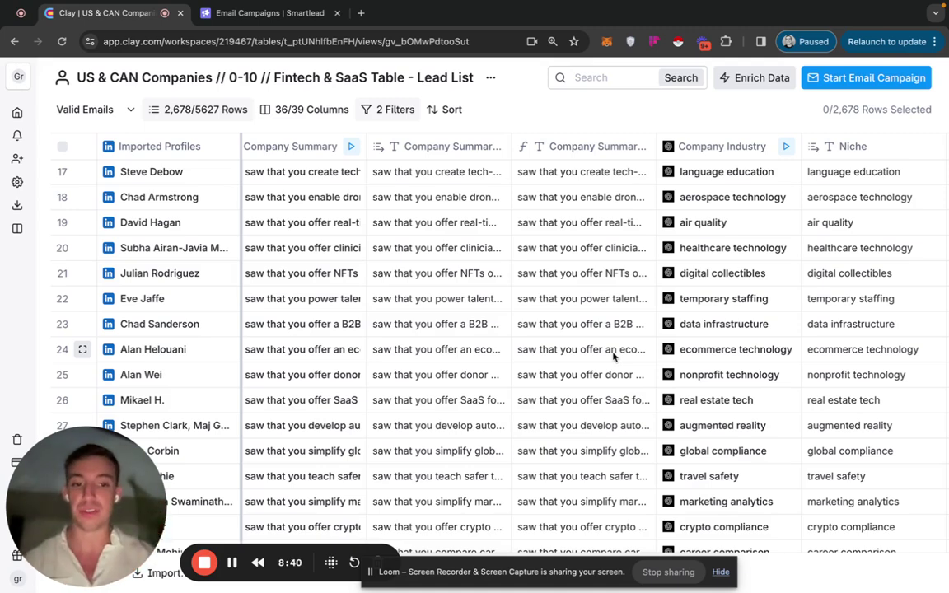
{"action": "scroll", "coordinate": [614, 356], "scroll_direction": "right", "scroll_amount": 15}
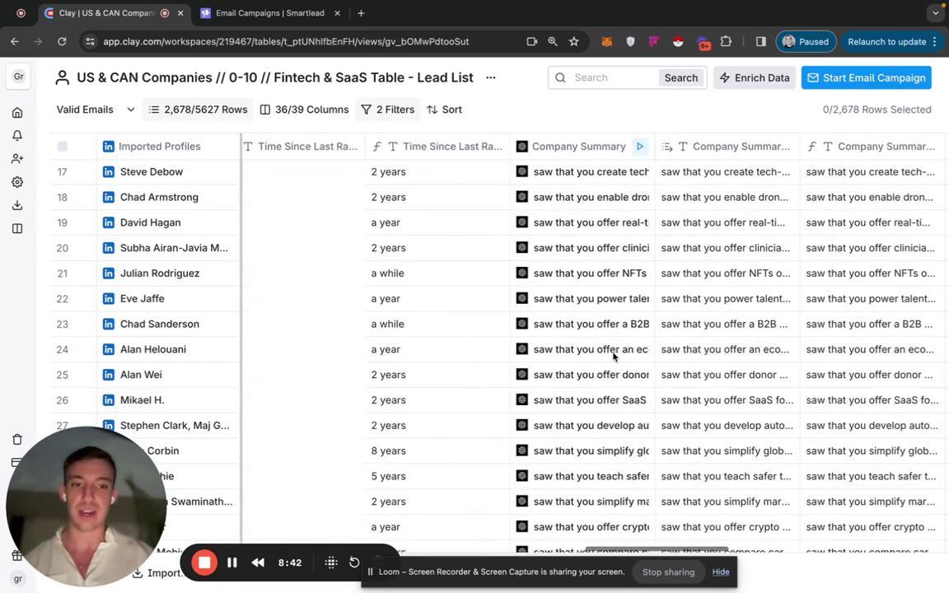